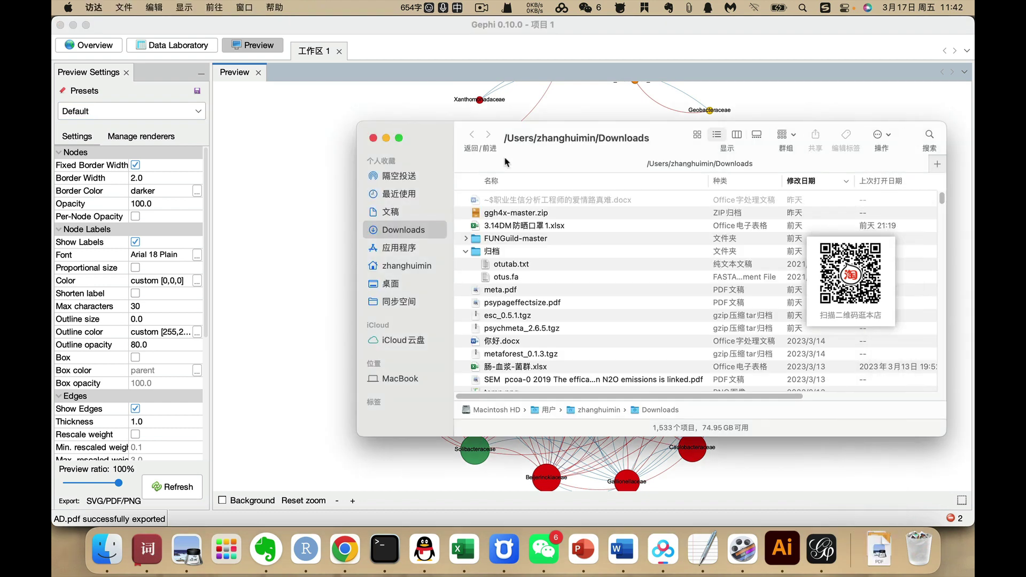
- Open AD.pdf from the Downloads folder in Adobe Illustrator 2021 and accept the notice about outlined text
key("space")
key("space")
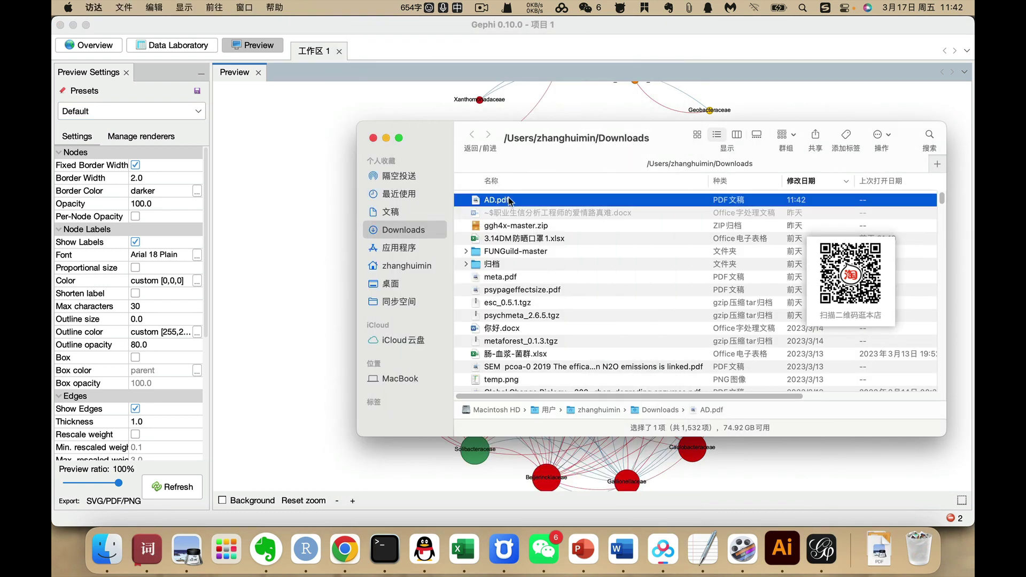
right_click(510, 200)
mouse_move(574, 218)
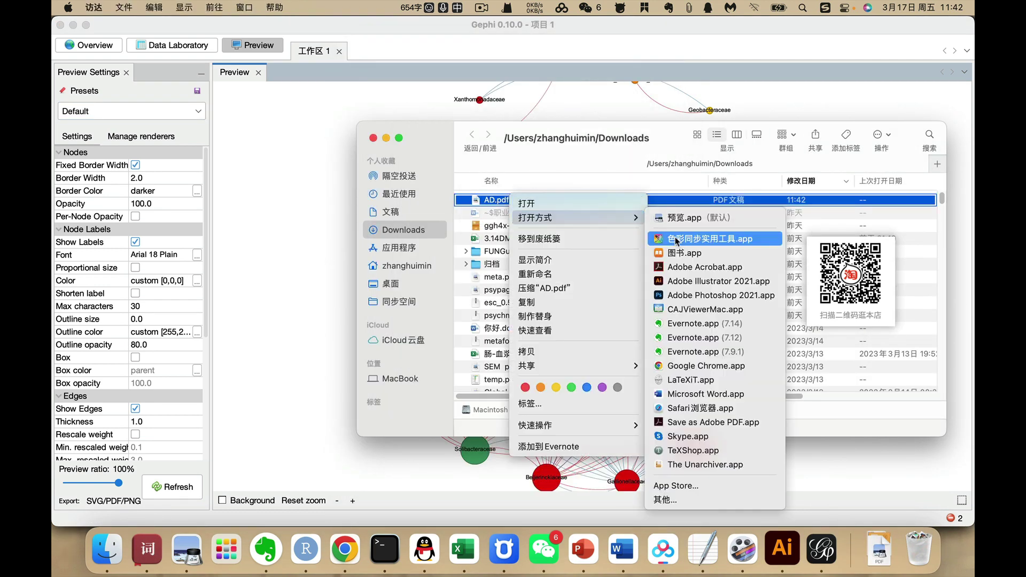
left_click(684, 282)
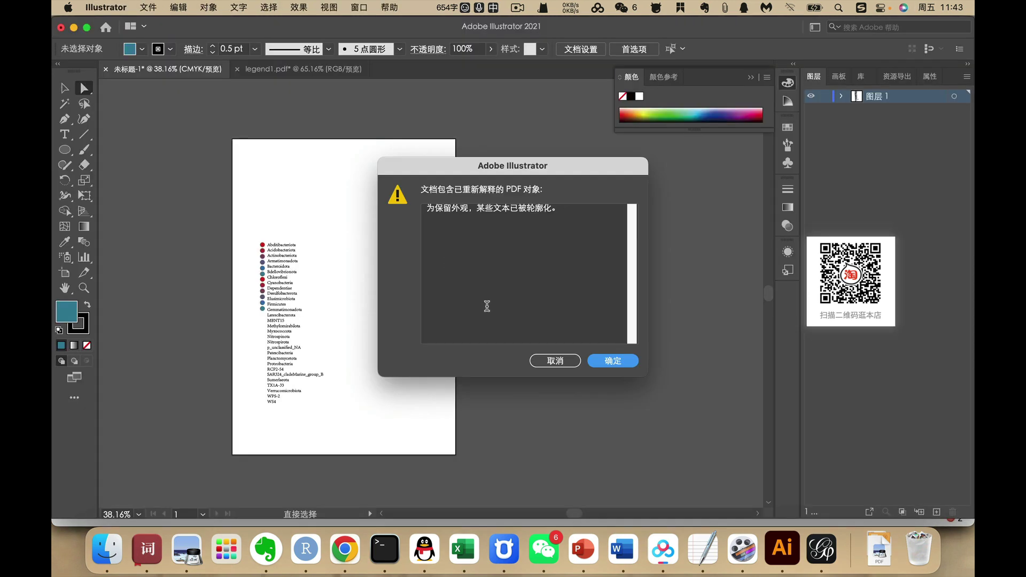
left_click(612, 361)
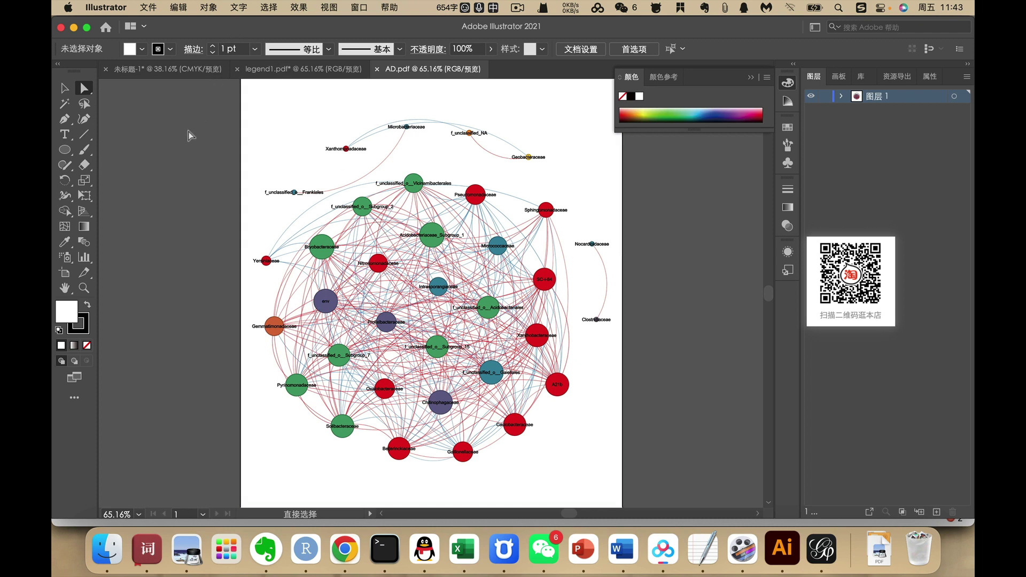
scroll(205, 284, "down", 3)
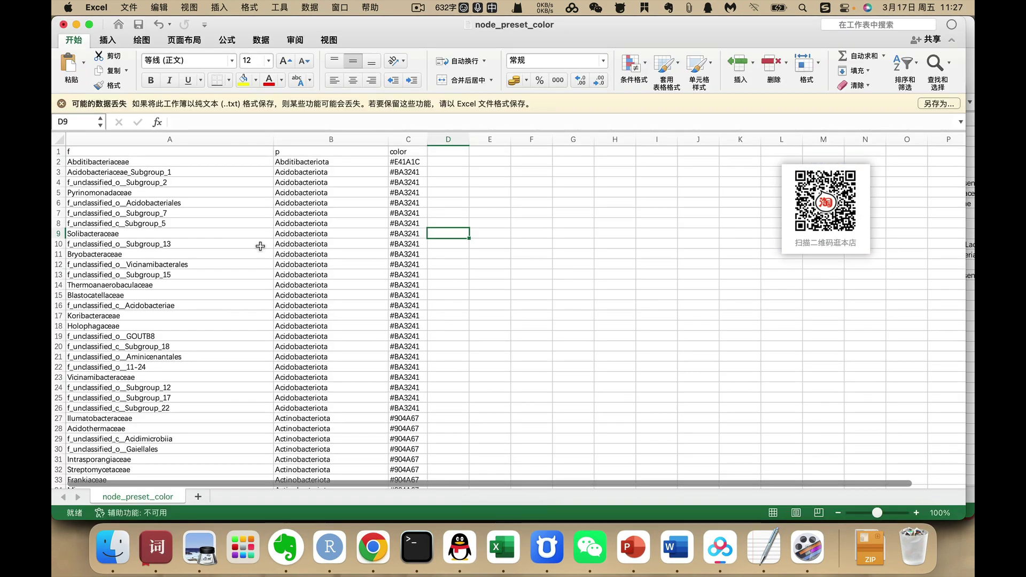
- In the node_preset_color sheet in Excel, copy the p and color columns B:C to the empty columns starting at F
left_click(315, 161)
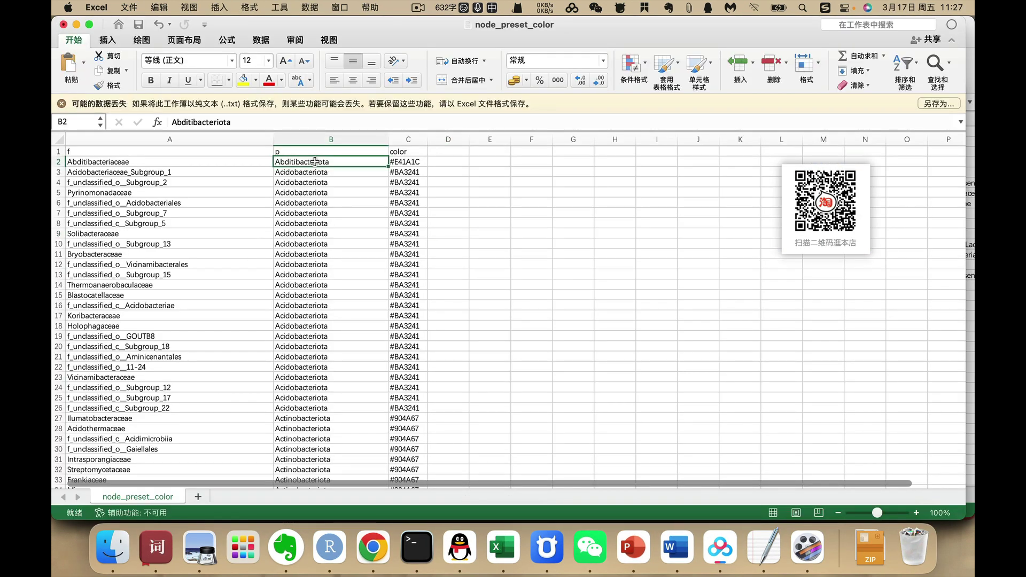
left_click(312, 137)
left_click(407, 138)
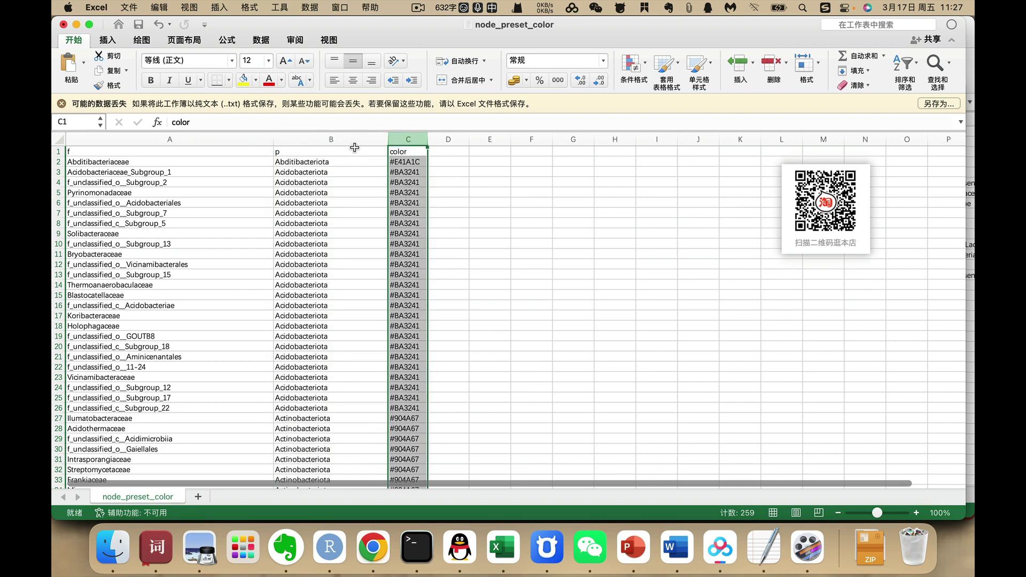
left_click_drag(350, 141, 406, 140)
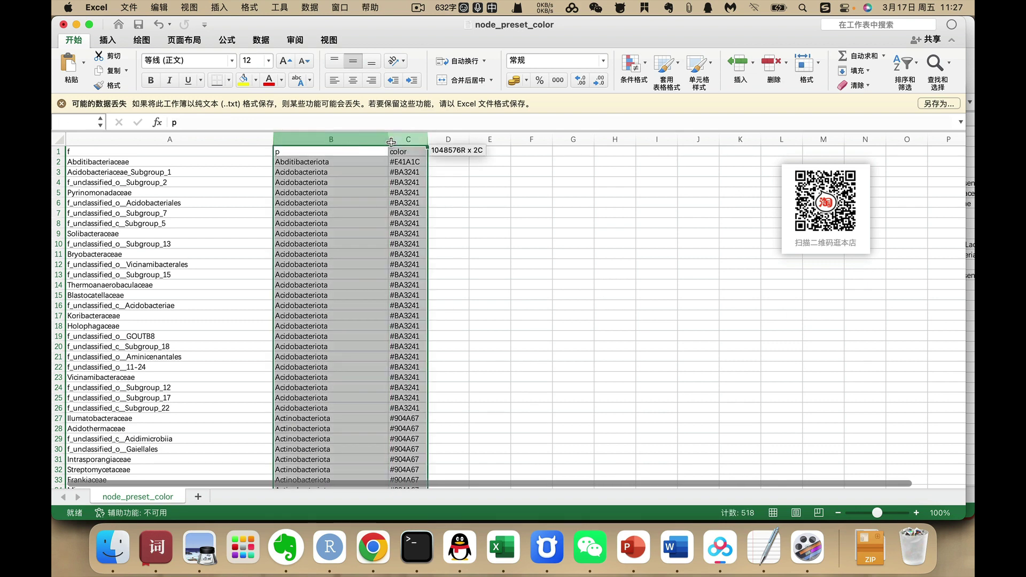
key("super+c")
left_click(528, 139)
key("super+v")
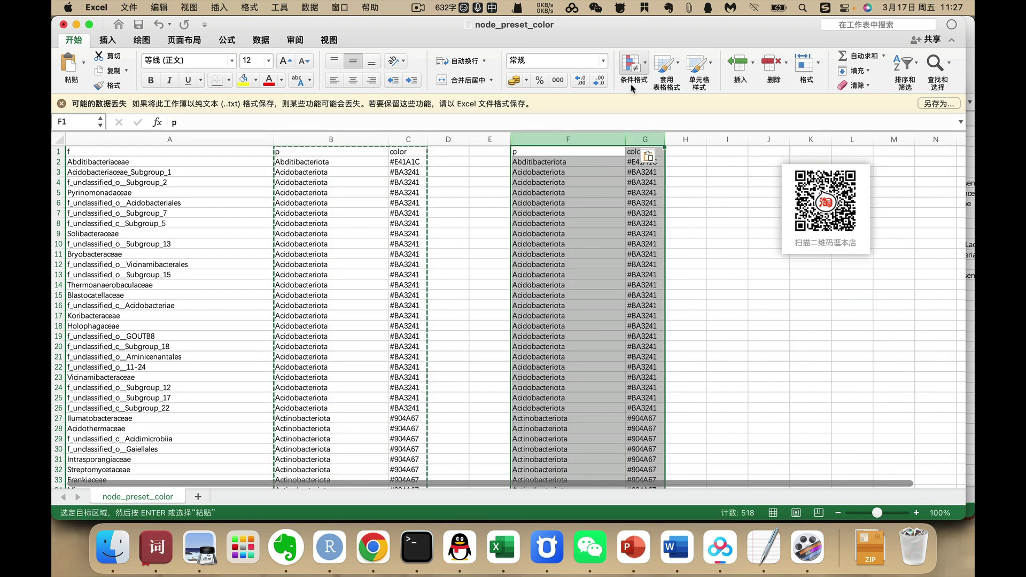
- Remove the duplicate rows from the copied p and color columns F:G
left_click(261, 40)
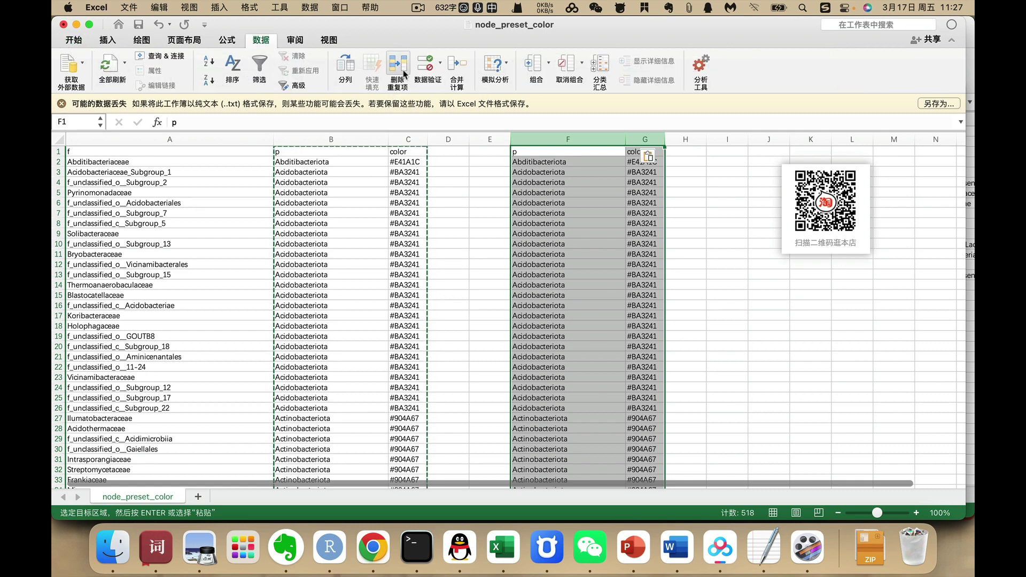
left_click(393, 83)
left_click(804, 299)
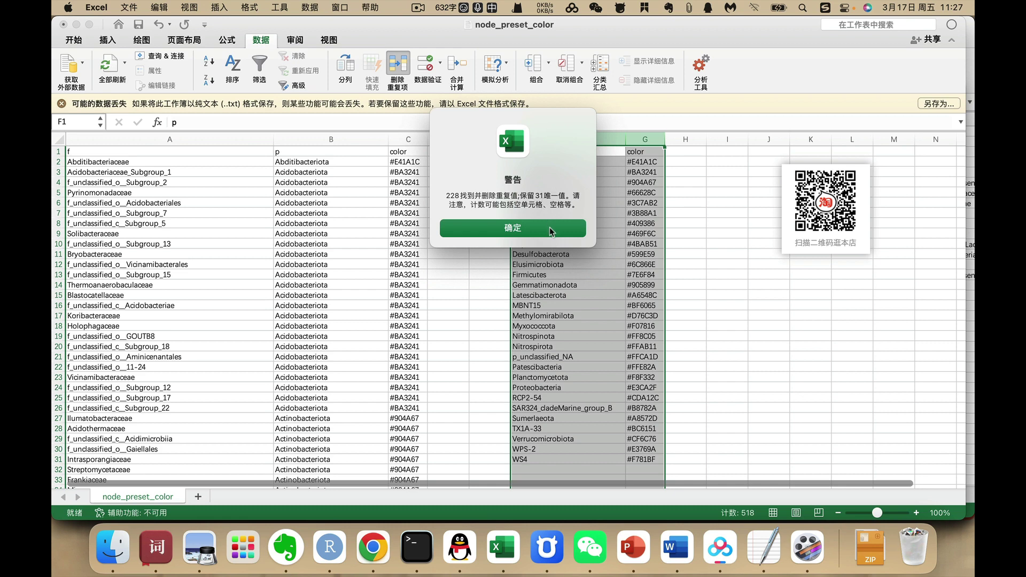
left_click(551, 231)
left_click(574, 431)
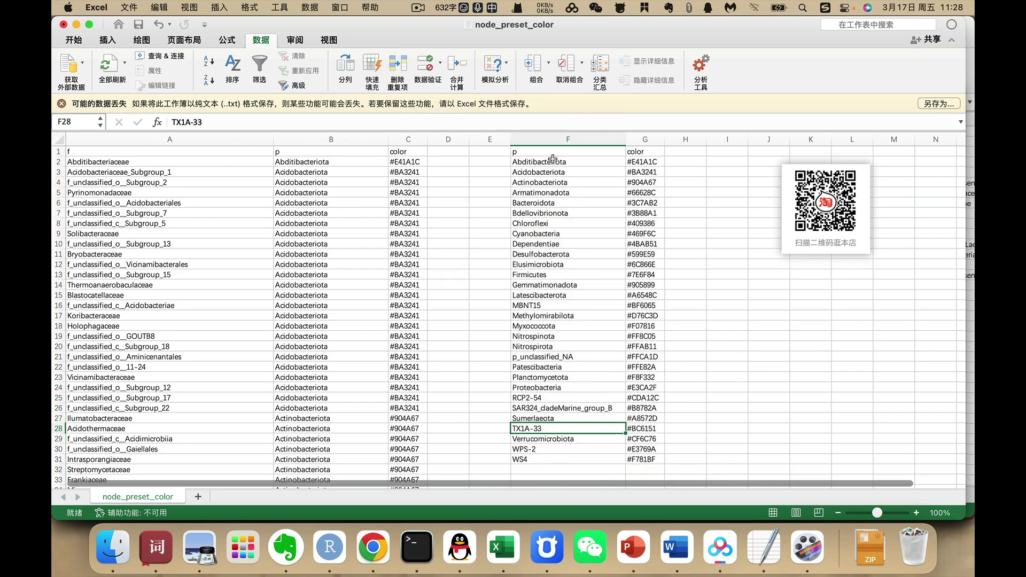
- Transfer the list of unique phylum names from column F as plain text into the blank Illustrator document
left_click_drag(552, 160, 602, 194)
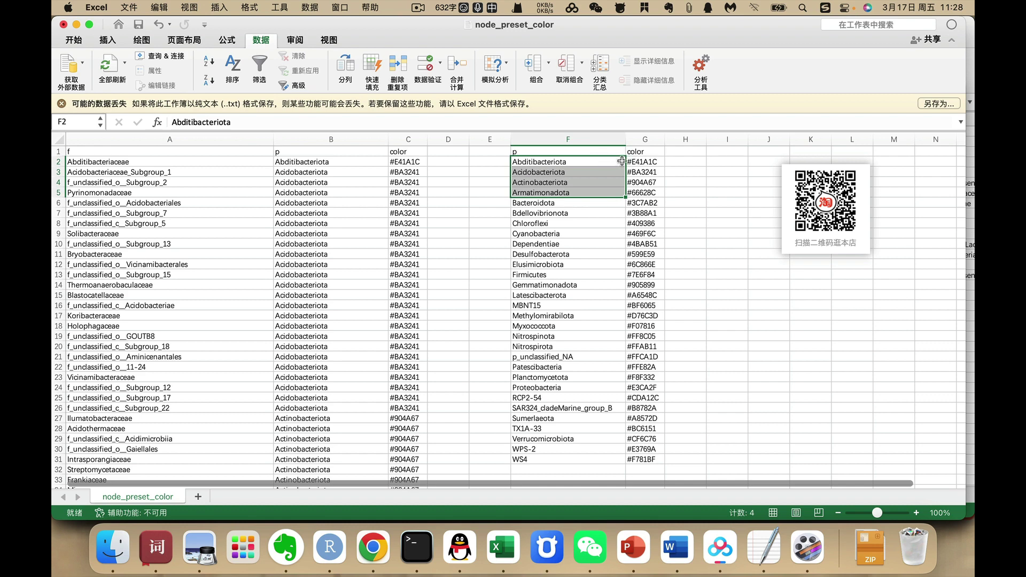
left_click(570, 161)
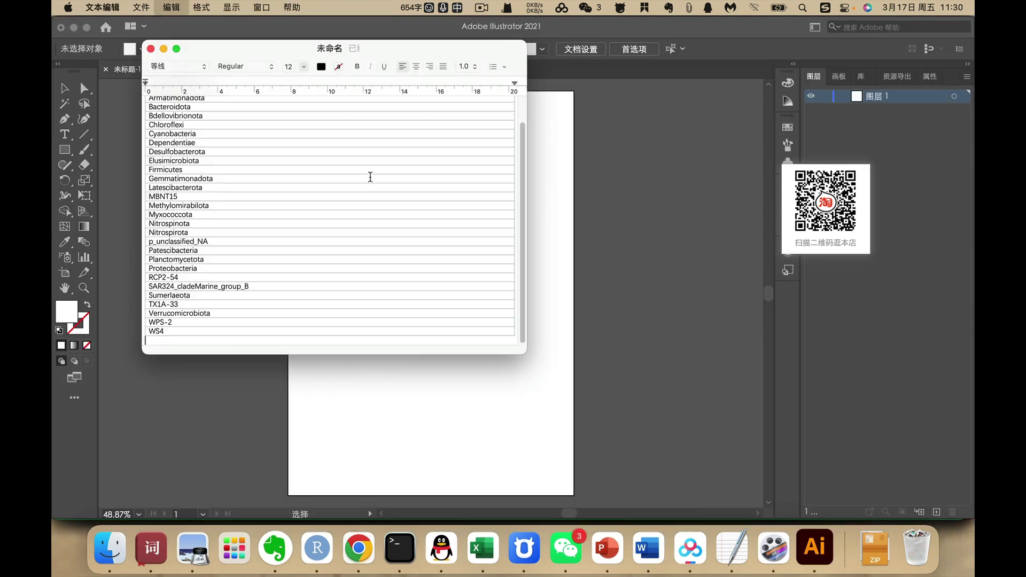
key("super+a")
left_click(69, 165)
key("t")
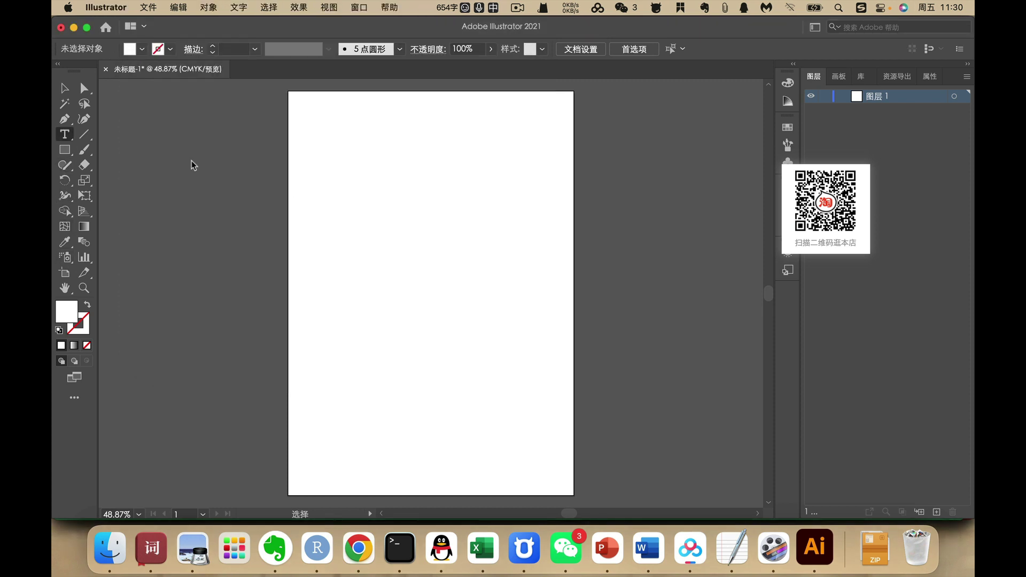
left_click(332, 227)
key("super+v")
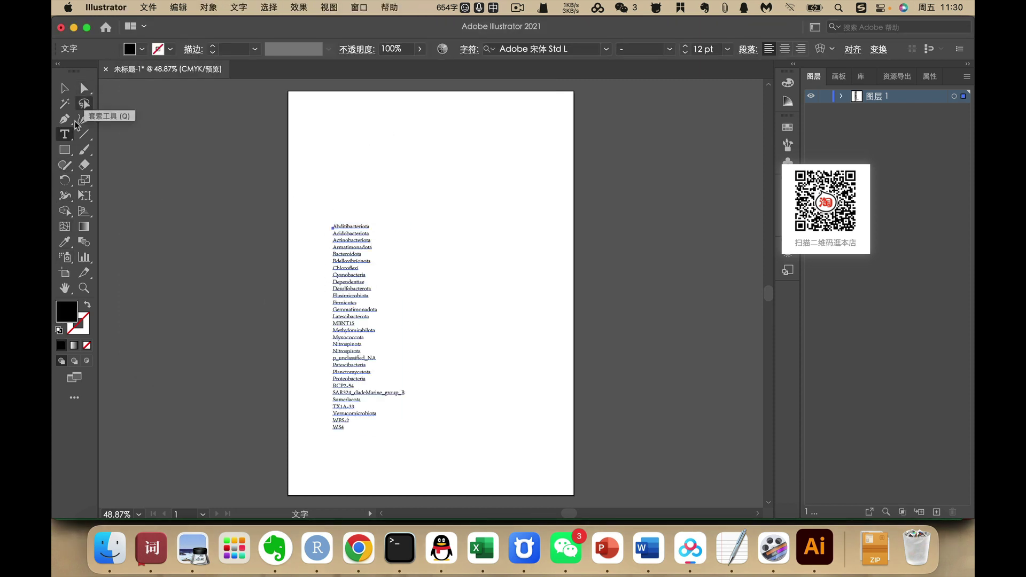
- Draw a small circle with the Ellipse tool beside the name list and give it the default white fill and black stroke
left_click(67, 151)
left_click(66, 150)
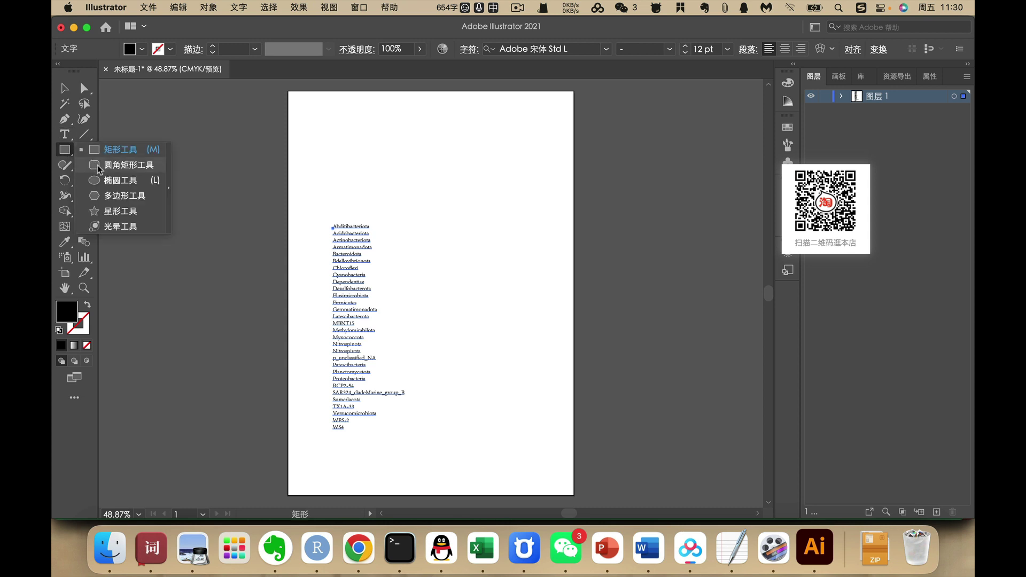
left_click(112, 181)
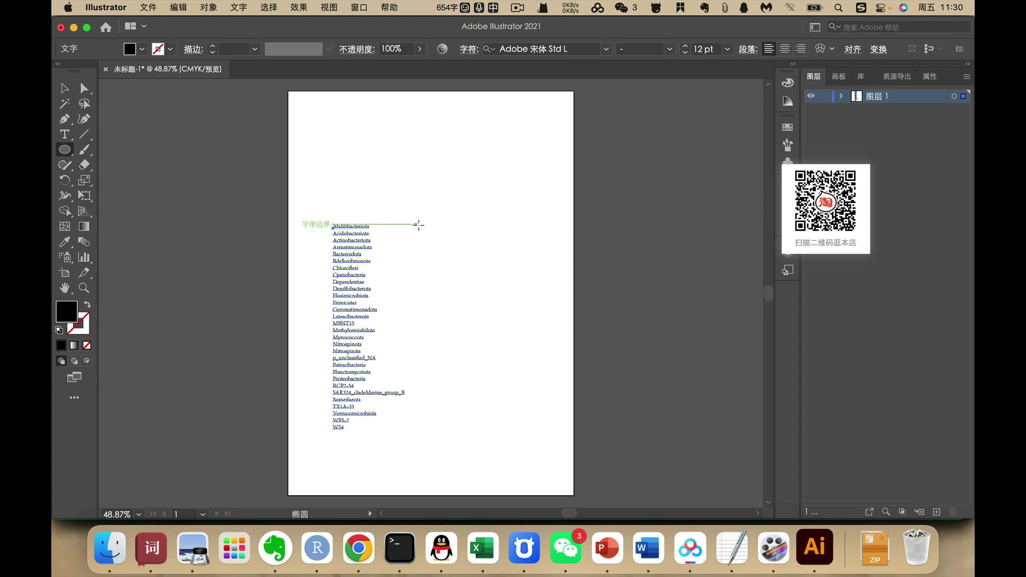
left_click_drag(440, 222, 448, 230)
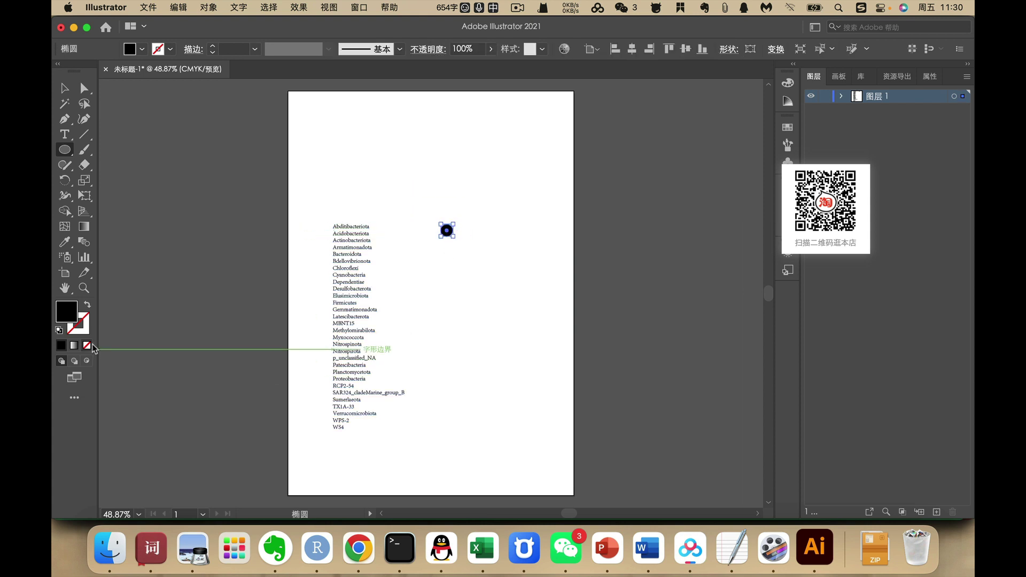
left_click(59, 330)
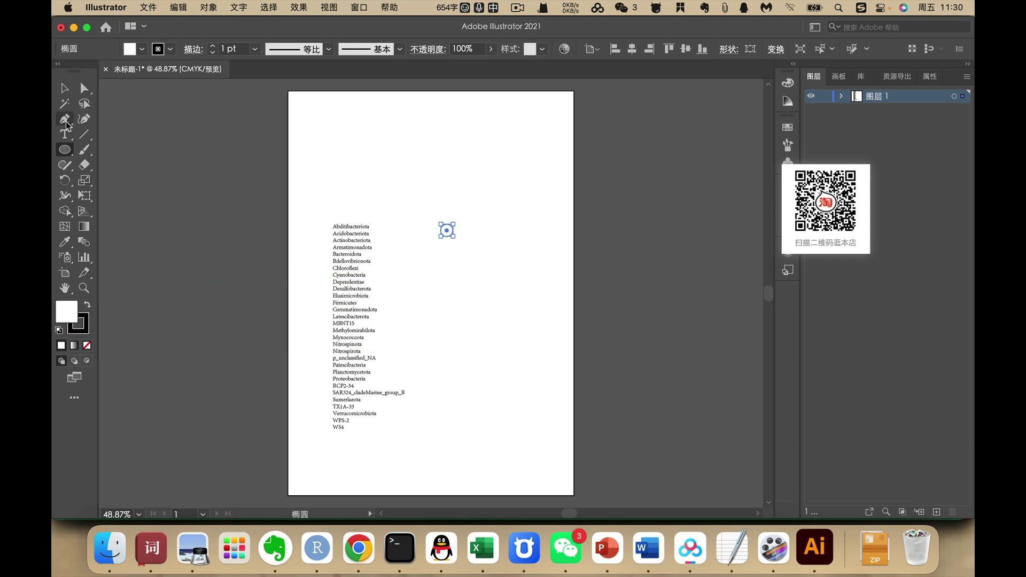
left_click(64, 94)
left_click(543, 229)
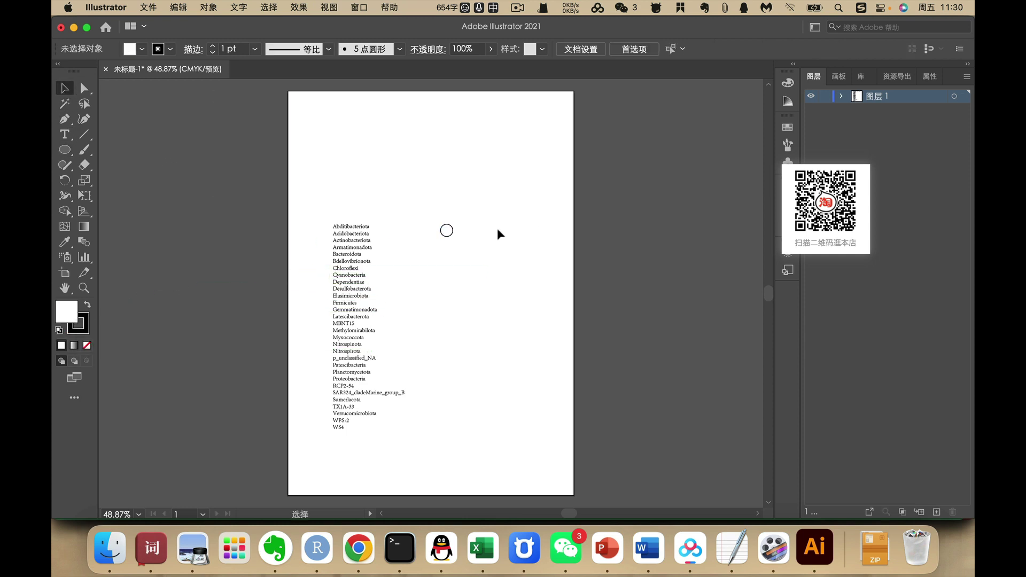
- Move the circle next to Abditibacteriota at a smaller size and set its stroke to 0.5 pt
left_click(450, 232)
left_click_drag(450, 235, 413, 236)
scroll(451, 239, "up", 3)
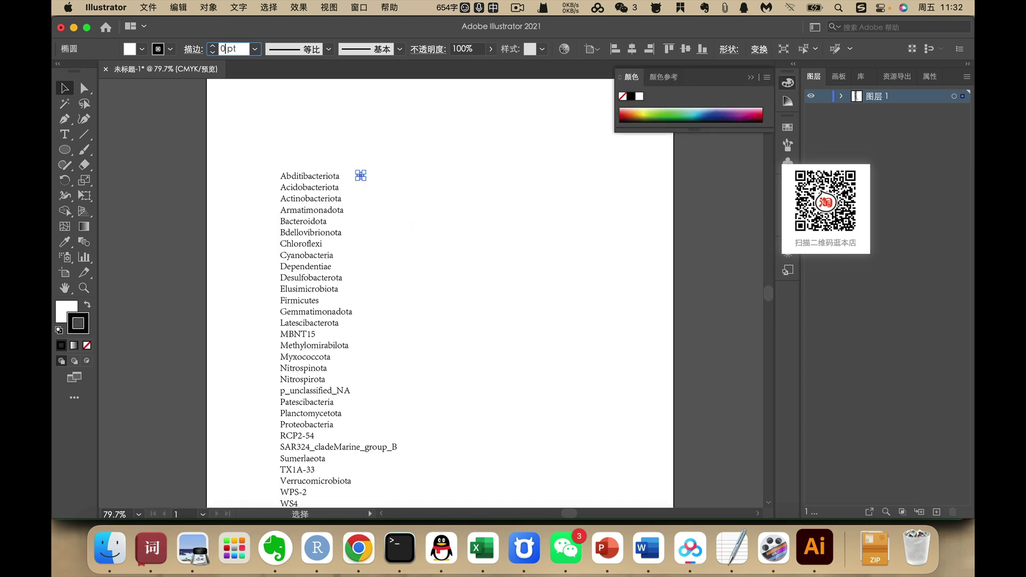
type(".5")
key("Return")
left_click(234, 142)
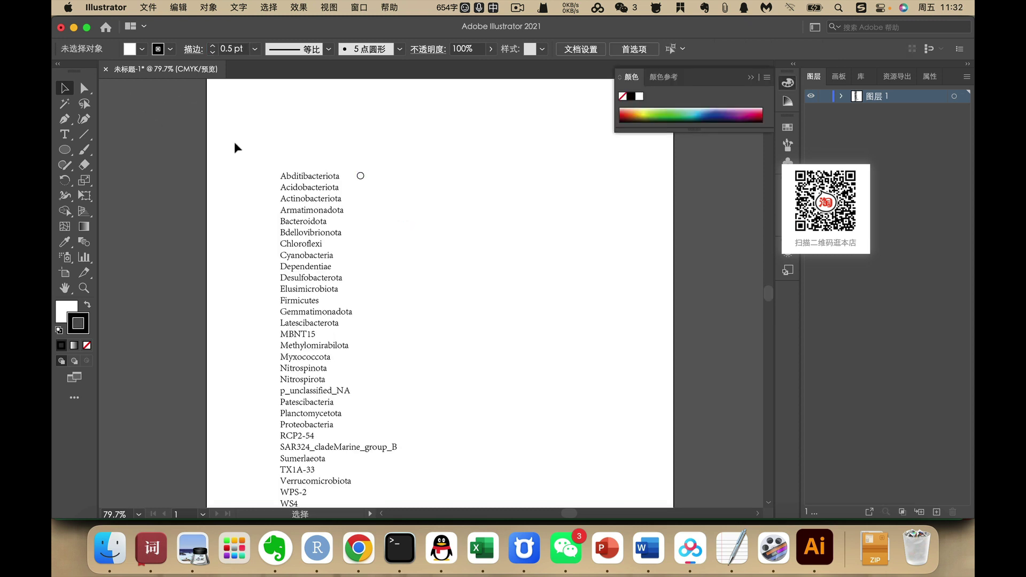
- Enlarge the circle next to Abditibacteriota slightly to match the line height of the text
left_click(360, 176)
left_click_drag(363, 179, 369, 184)
left_click(389, 187)
left_click(359, 175)
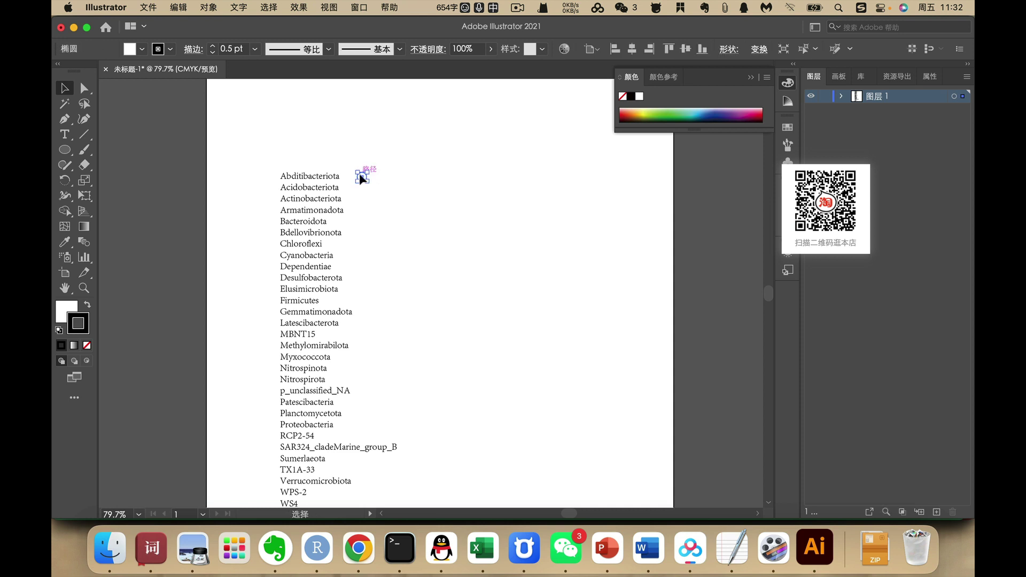
- Paste copies of the circle and stack them below the first one, down to the Bdellovibrionota row
key("a")
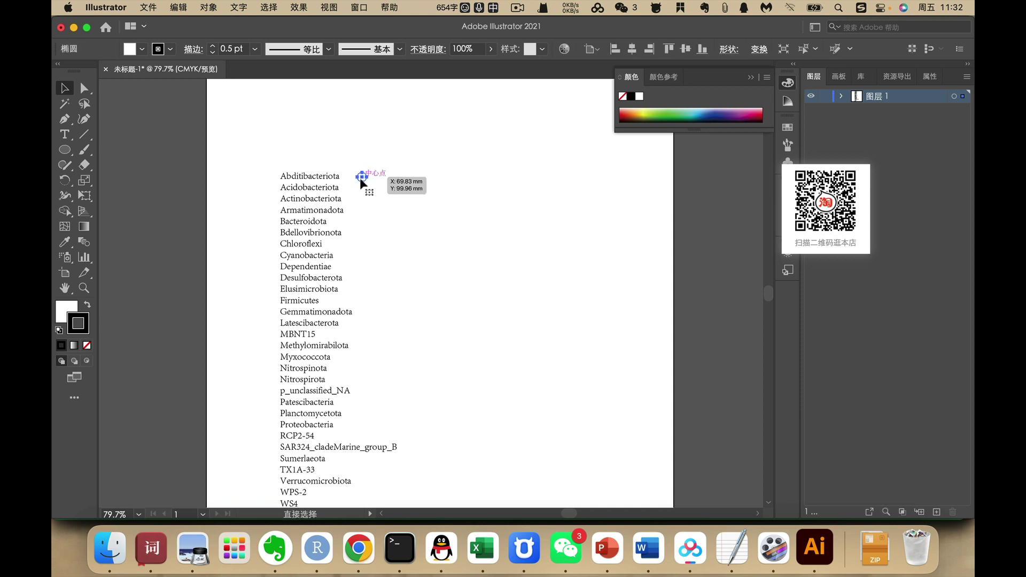
key("v")
key("super+v")
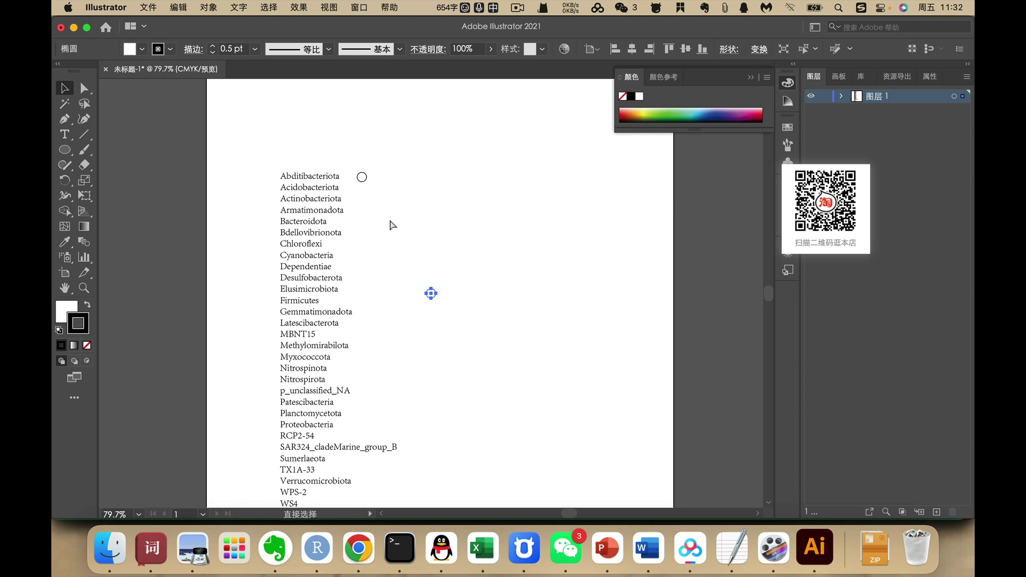
left_click_drag(433, 295, 362, 214)
left_click_drag(430, 291, 364, 225)
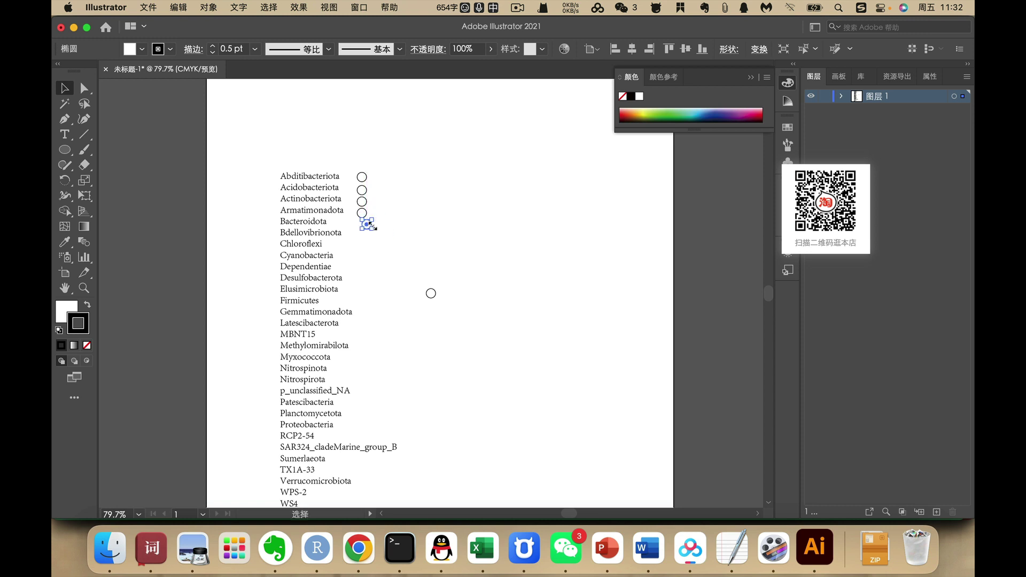
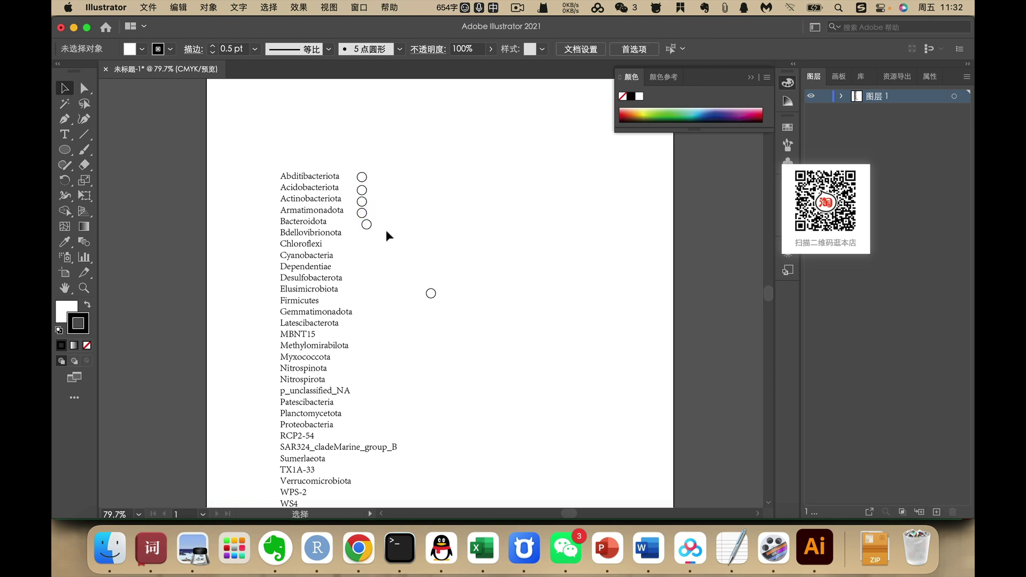
left_click(404, 251)
left_click_drag(427, 293, 358, 223)
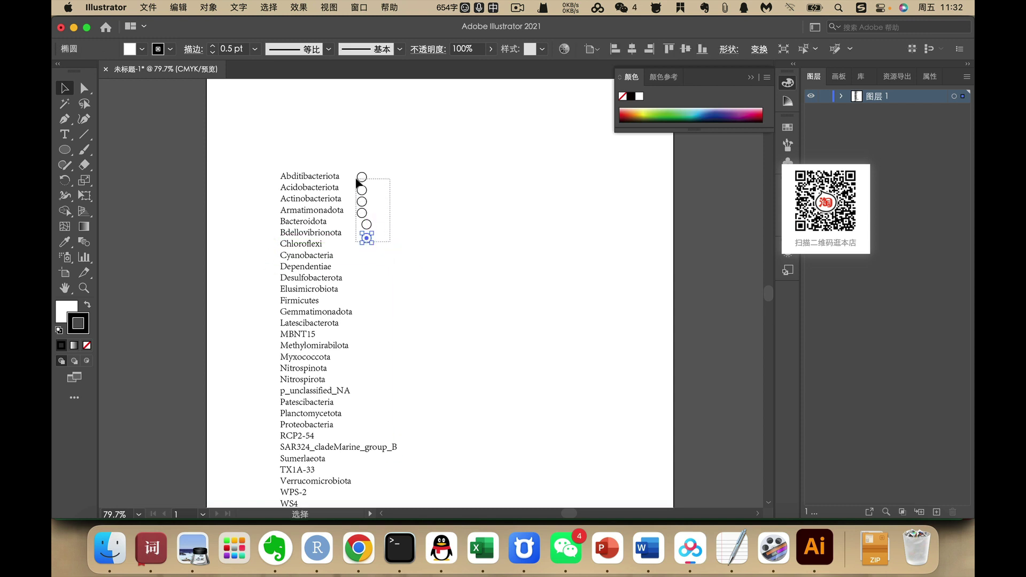
- Align the six circles on their horizontal centres and distribute them evenly in the vertical direction
left_click_drag(357, 183, 351, 172)
left_click(632, 50)
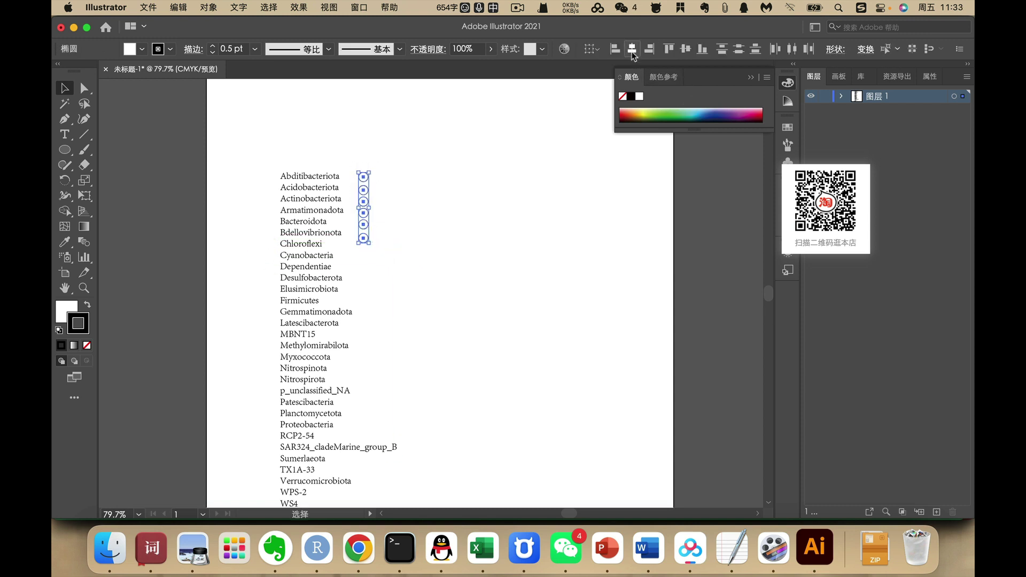
left_click(755, 50)
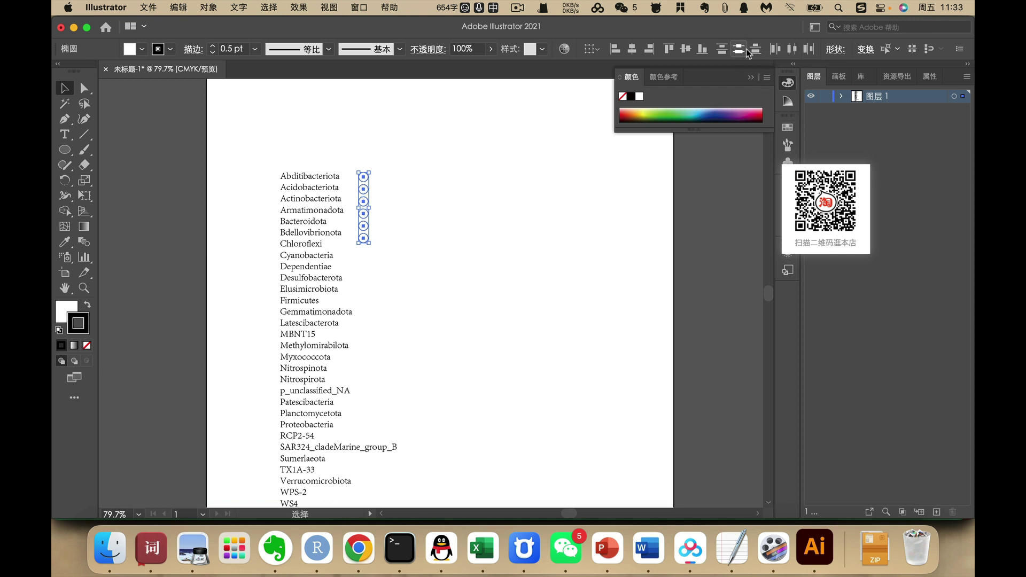
left_click(427, 201)
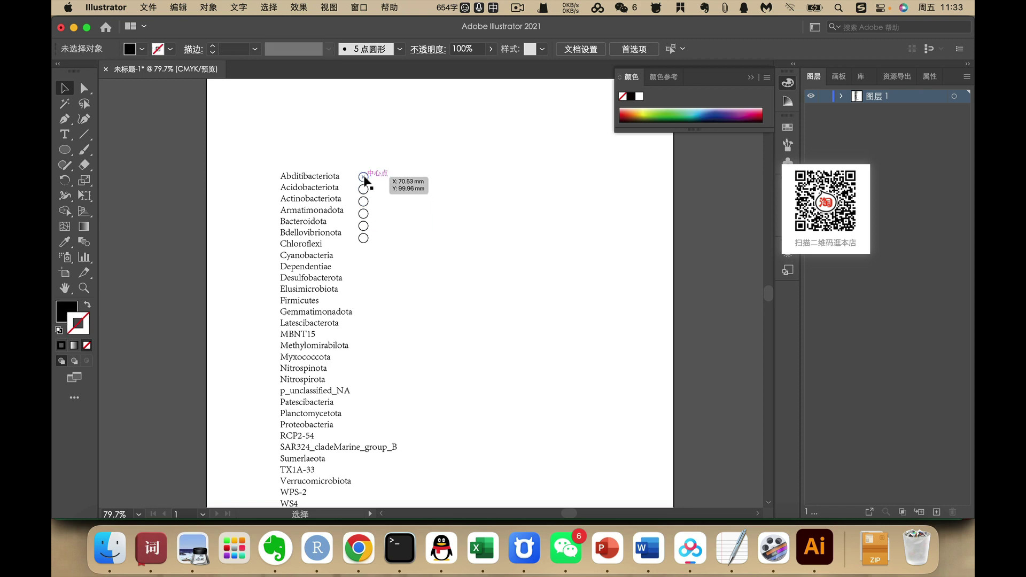
- Copy the Abditibacteriota colour code #E41A1C from cell G2 in Excel and return to Illustrator
left_click(482, 548)
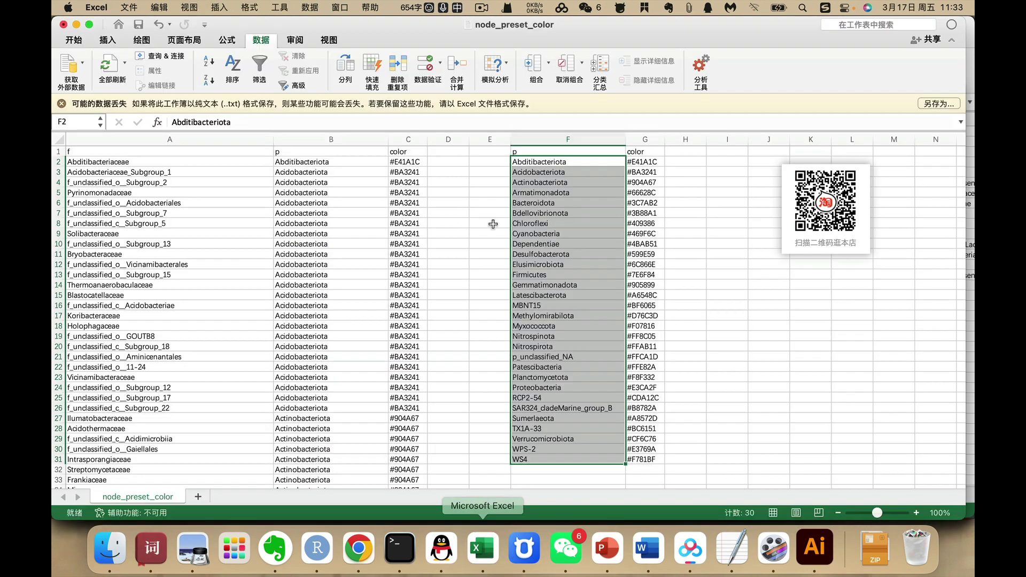
left_click(632, 163)
triple_click(171, 121)
key("super+c")
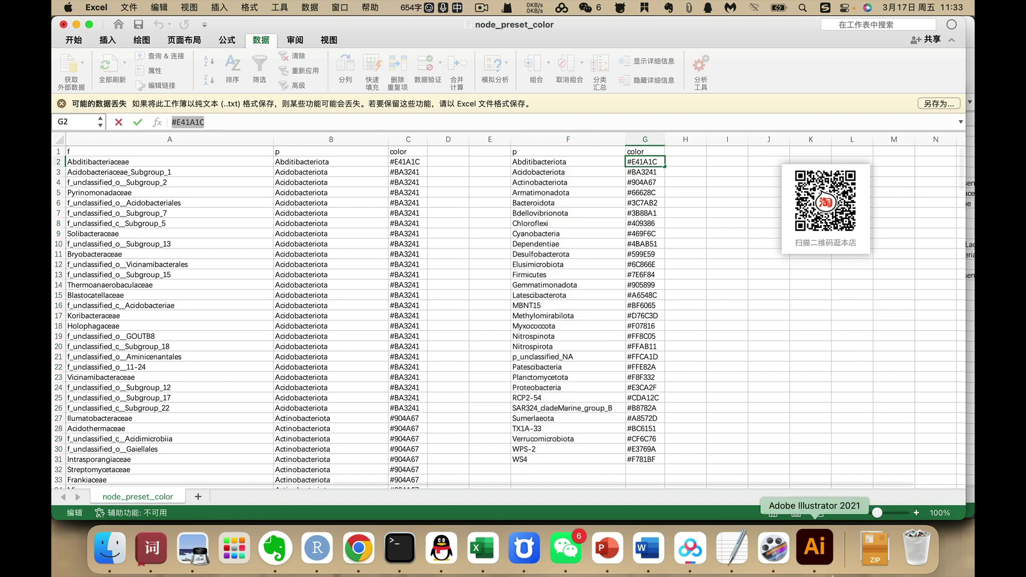
left_click(814, 541)
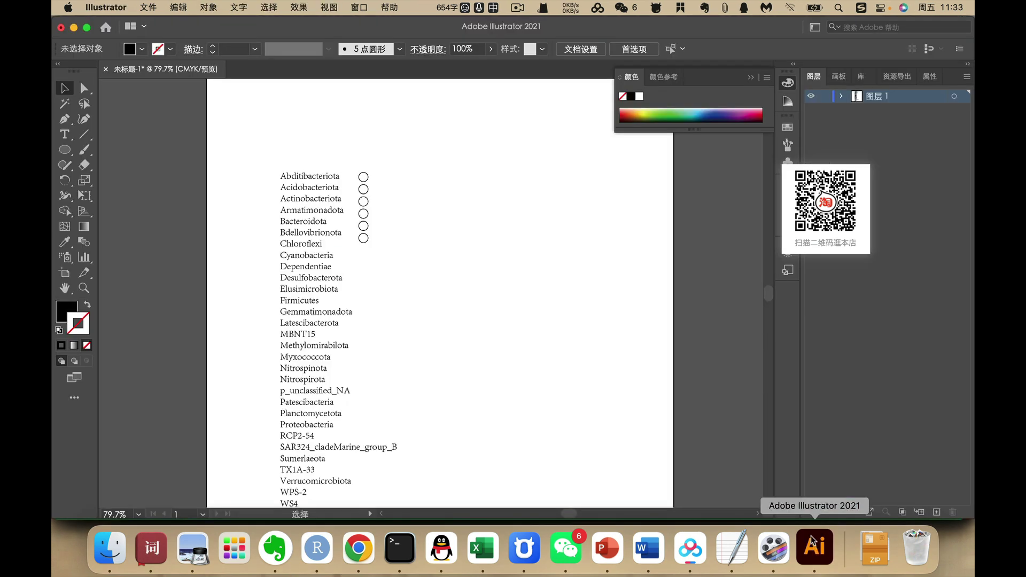
- Fill the circle next to Abditibacteriota with the copied colour #E41A1C
left_click(359, 173)
double_click(62, 309)
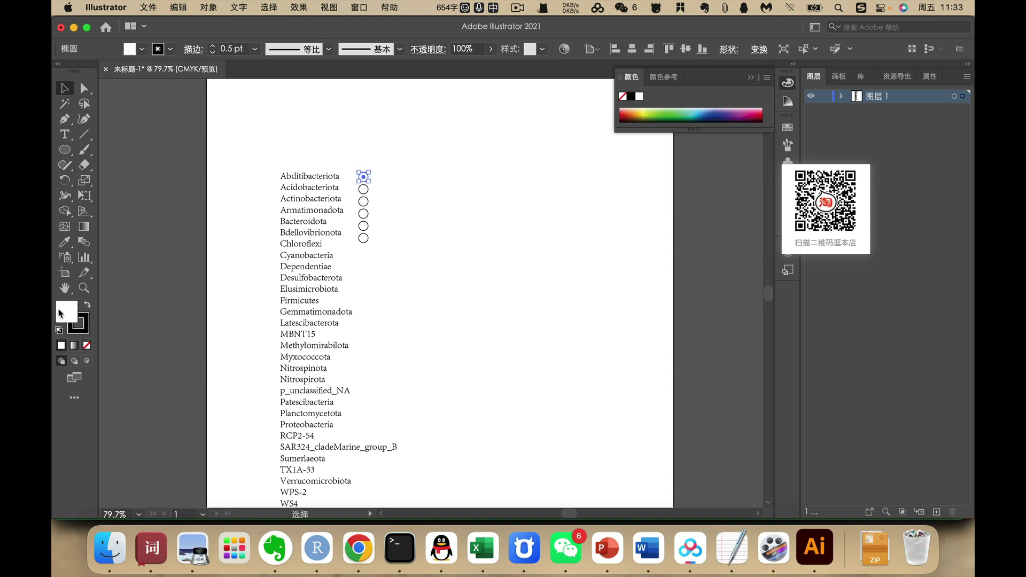
key("super+v")
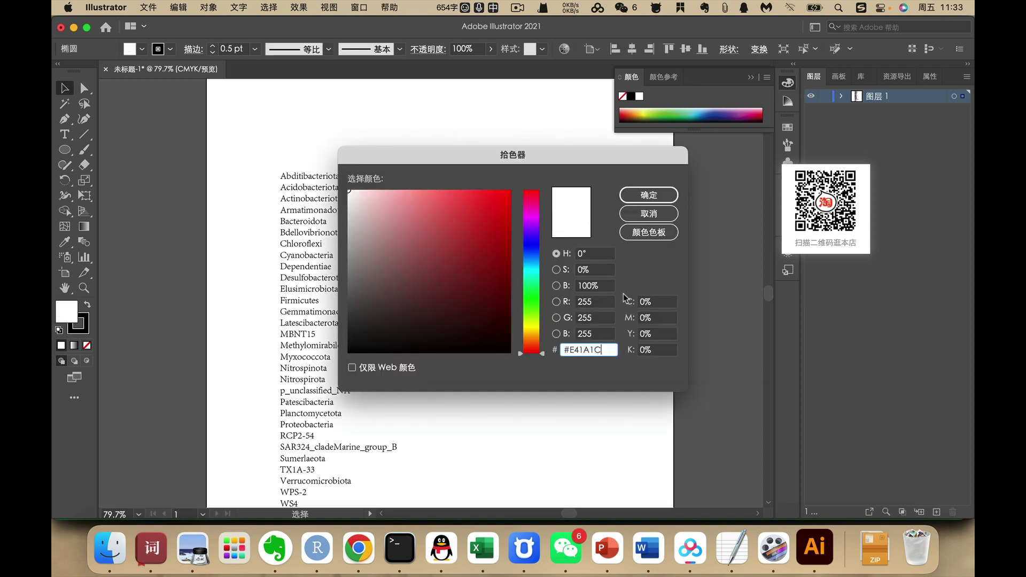
left_click(662, 194)
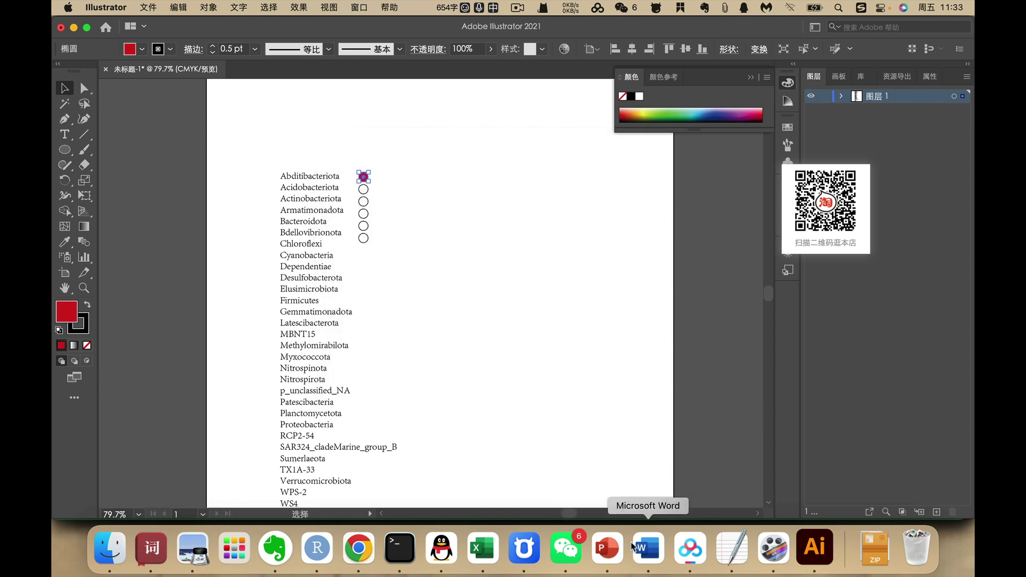
- Copy the Acidobacteriota code #BA3241 from cell G3 in Excel and fill the second circle in Illustrator with it
left_click(482, 547)
left_click(634, 170)
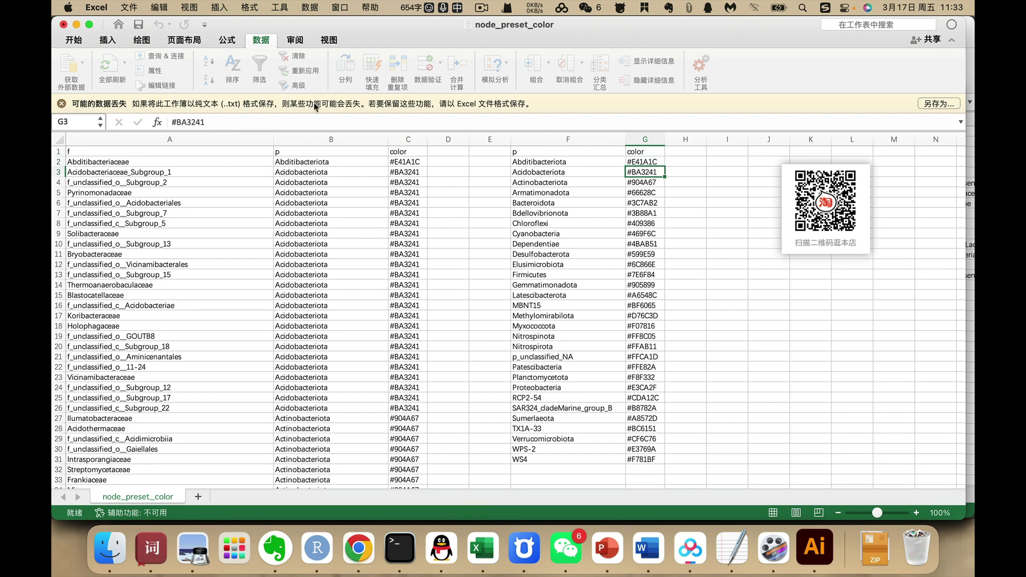
triple_click(206, 123)
key("super+c")
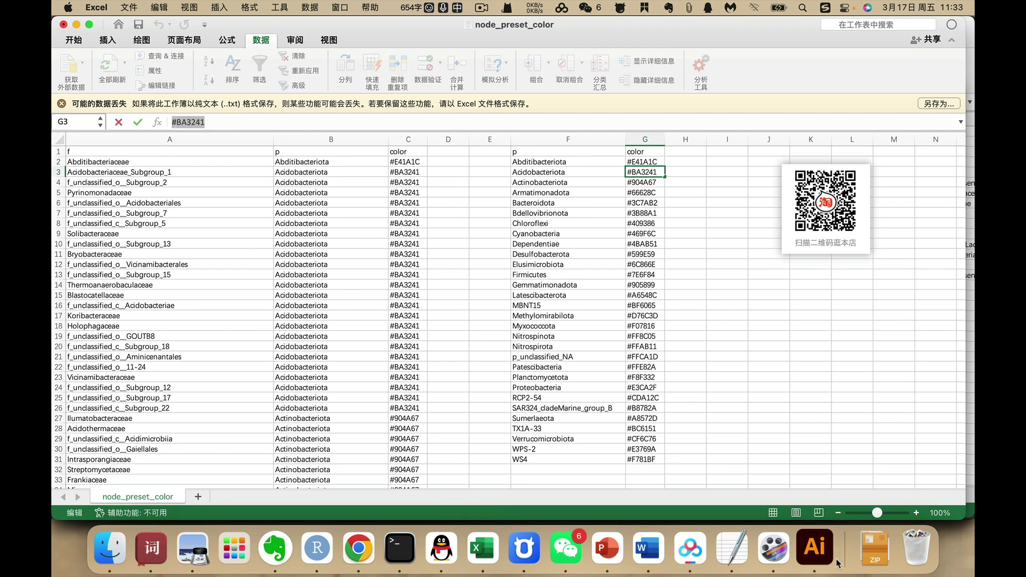
left_click(814, 547)
left_click(367, 189)
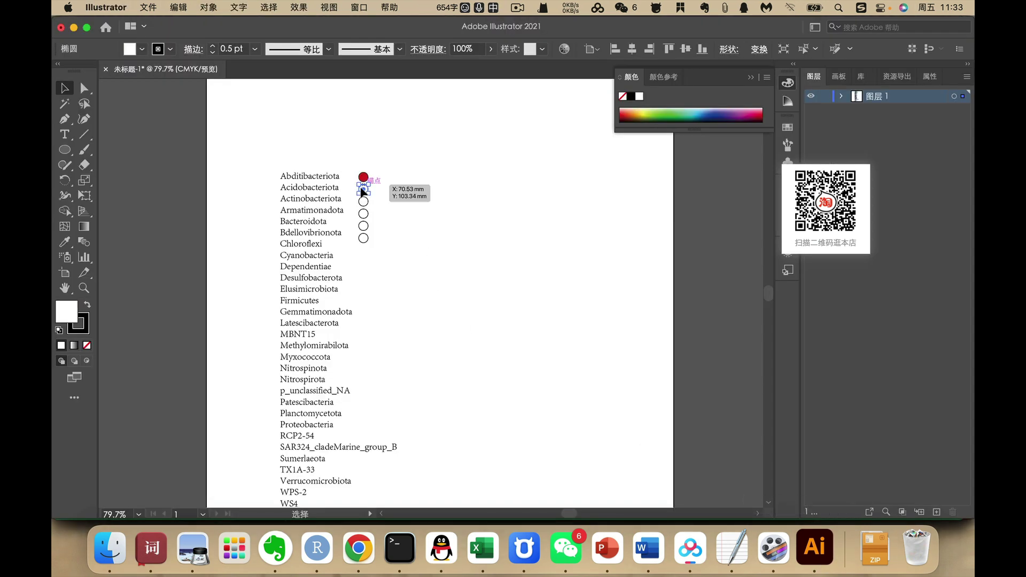
double_click(64, 315)
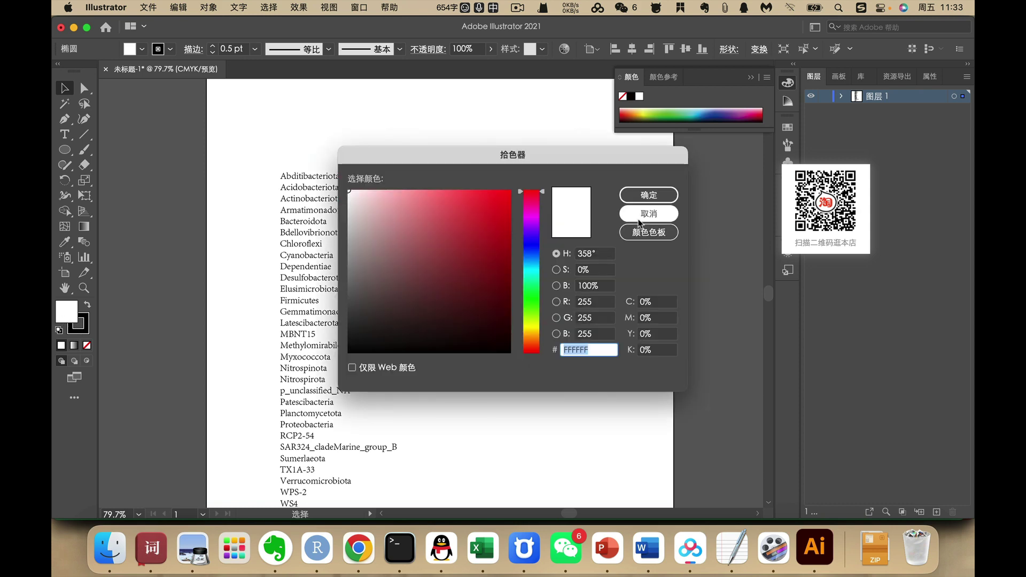
key("super+v")
left_click(648, 195)
- Fill the third and fourth circles with the Actinobacteriota and Armatimonadota codes #904A67 and #66628C from Excel
left_click(363, 201)
key("super+tab")
key("super+tab")
left_click(363, 213)
key("super+tab")
key("super+c")
key("super+tab")
double_click(64, 315)
key("super+v")
left_click(648, 195)
- Fill the fifth and sixth circles with the Bacteroidota and Bdellovibrionota codes #3C7AB2 and #3B88A1 from Excel
key("super+tab")
key("super+tab")
left_click(364, 226)
double_click(64, 315)
key("super+v")
left_click(363, 237)
key("super+tab")
key("super+tab")
key("super+v")
key("Return")
left_click(433, 266)
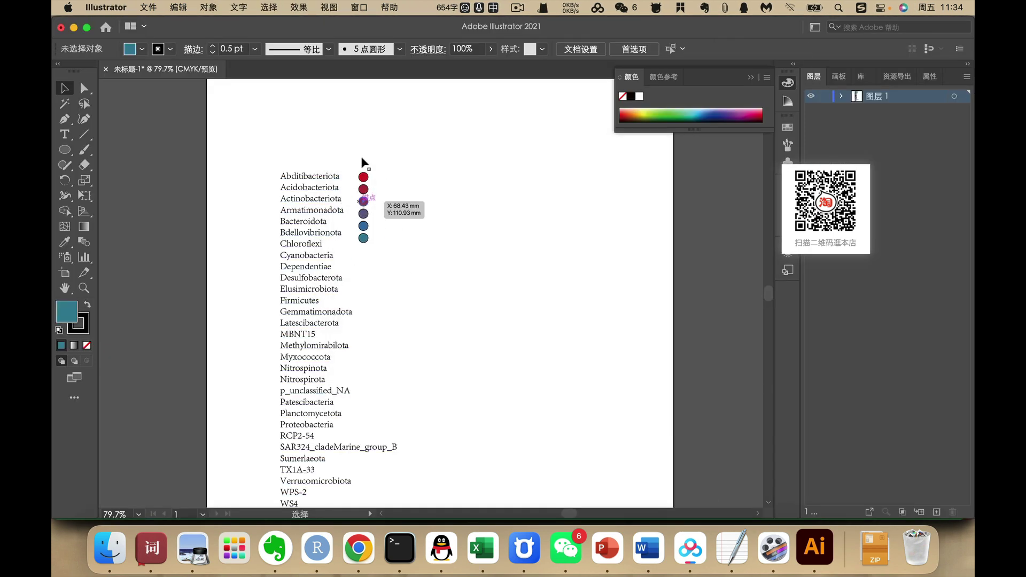
left_click_drag(357, 162, 372, 246)
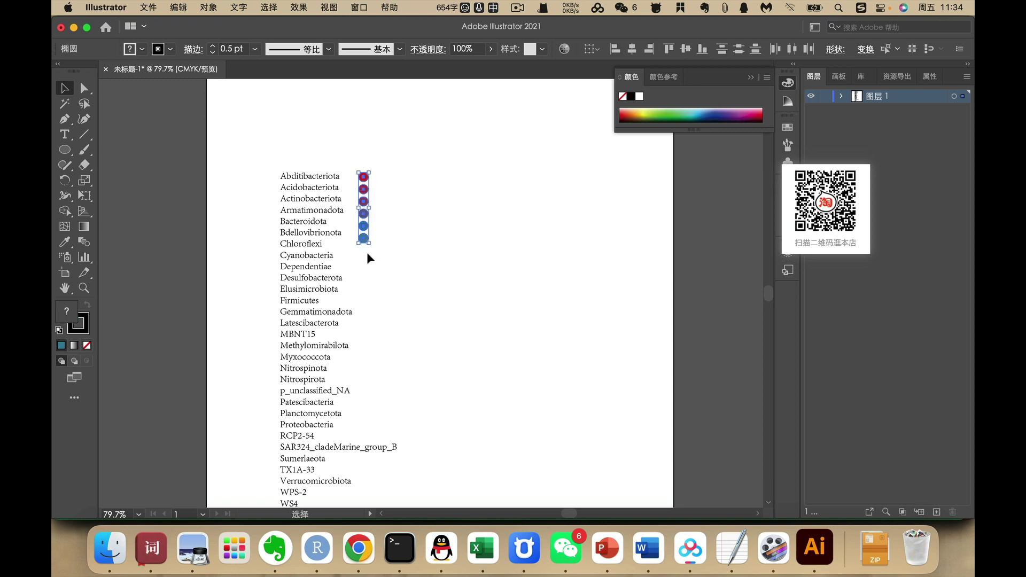
left_click(367, 255)
key("a")
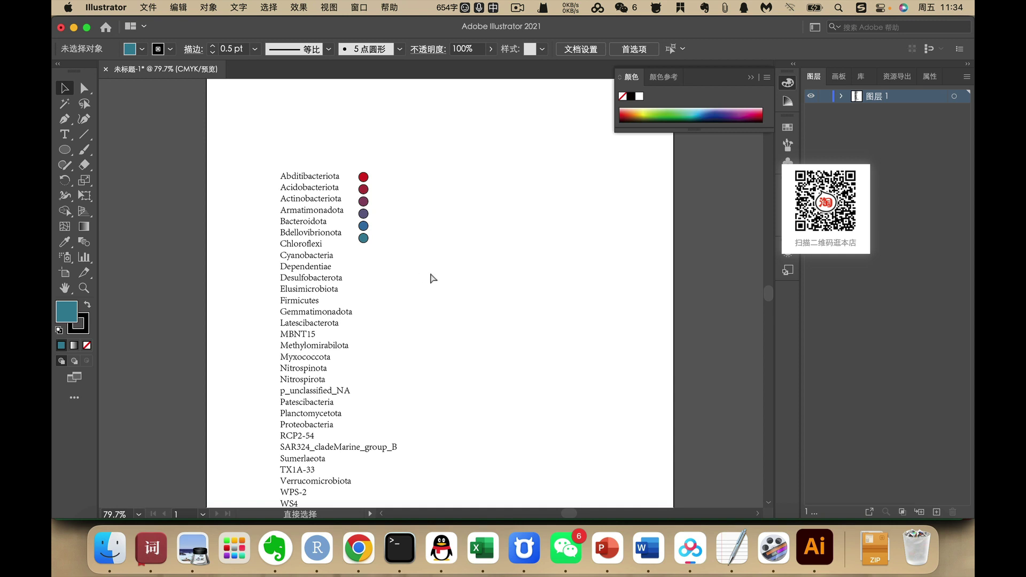
key("v")
- Duplicate the six coloured circles and place the copies directly below them, down to the Gemmatimonadota row
left_click_drag(354, 167, 365, 276)
key("super+c")
key("super+v")
left_click(438, 263)
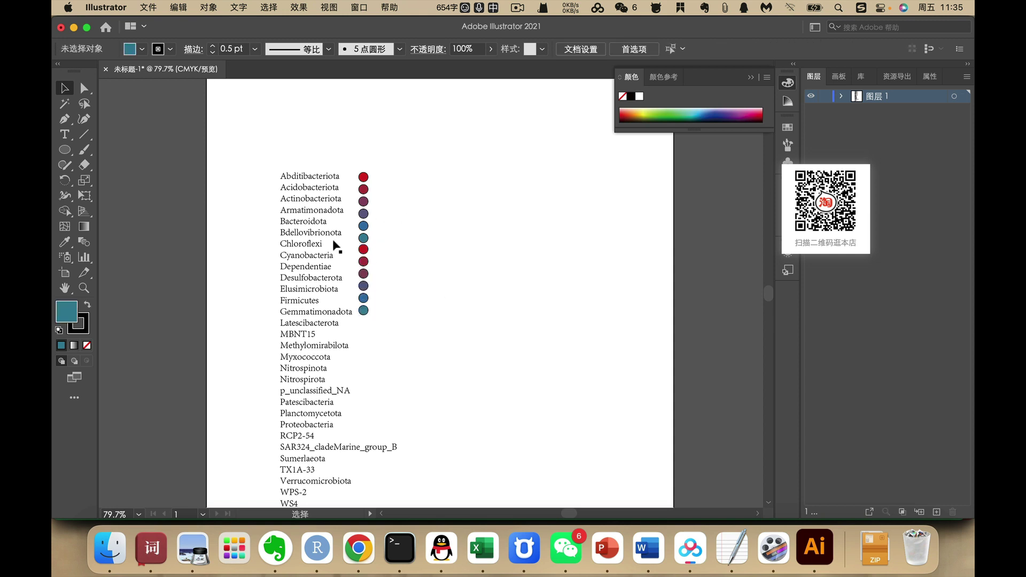
- Move all twelve coloured circles in front of the phylum names, starting level with Abditibacteriota
left_click(327, 257)
scroll(299, 259, "down", 3)
scroll(294, 257, "up", 2)
left_click(452, 308)
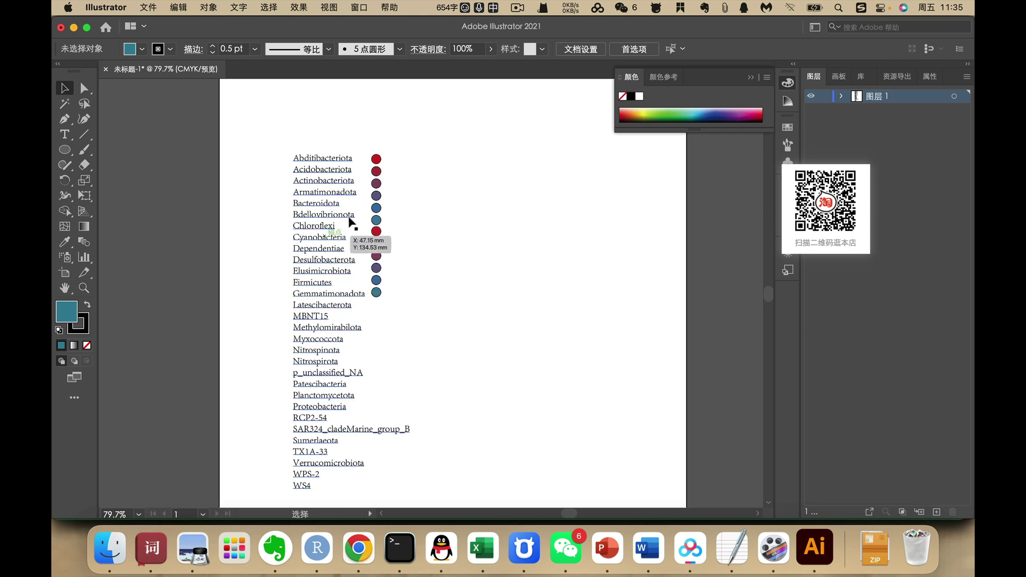
left_click_drag(367, 145, 417, 315)
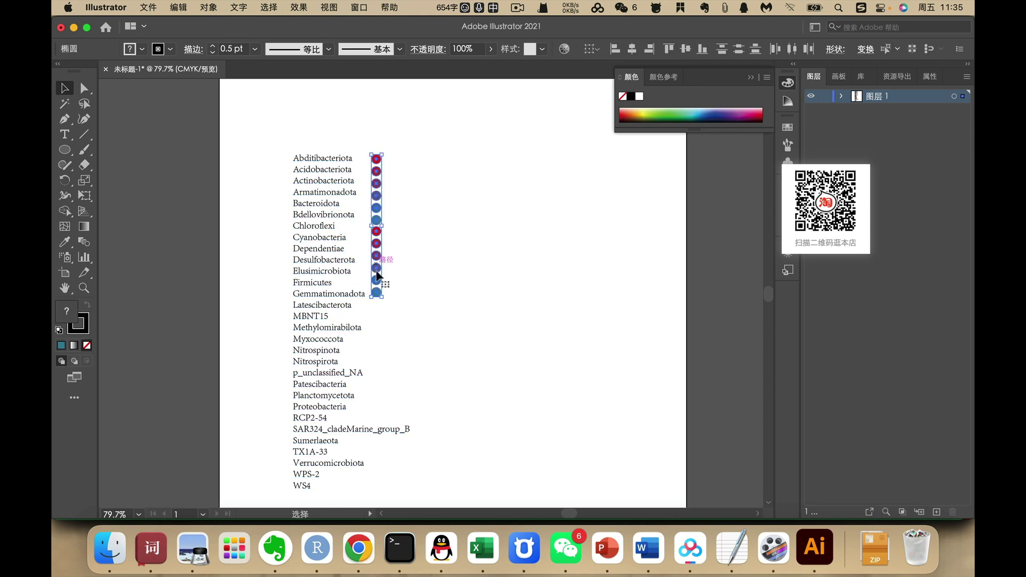
left_click_drag(376, 280, 283, 279)
left_click(447, 266)
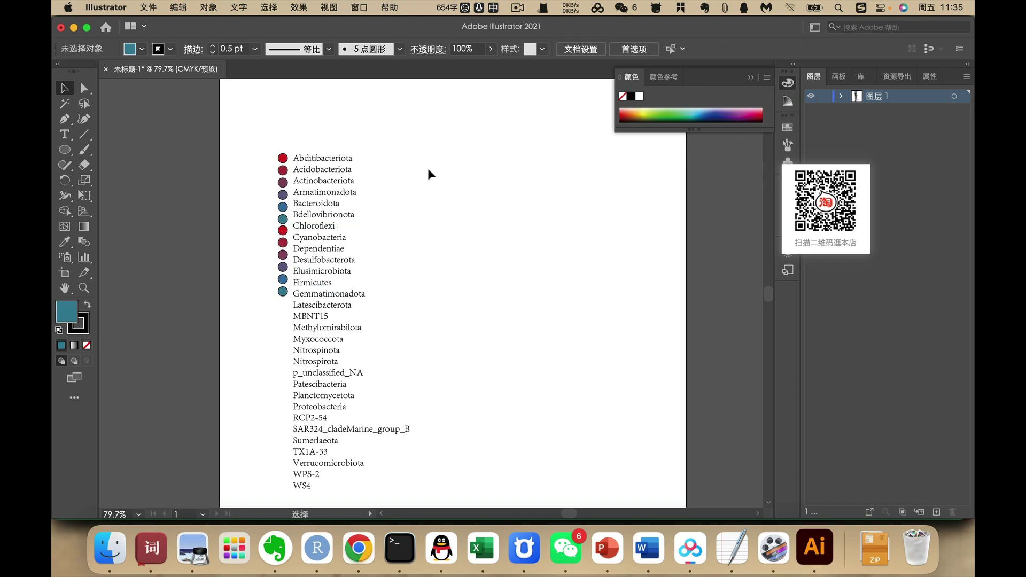
- Switch to RStudio, run create_legend.r through loading dplyr and ggplot2 and reading node_preset_color.txt into df, and view df
scroll(315, 270, "up", 3)
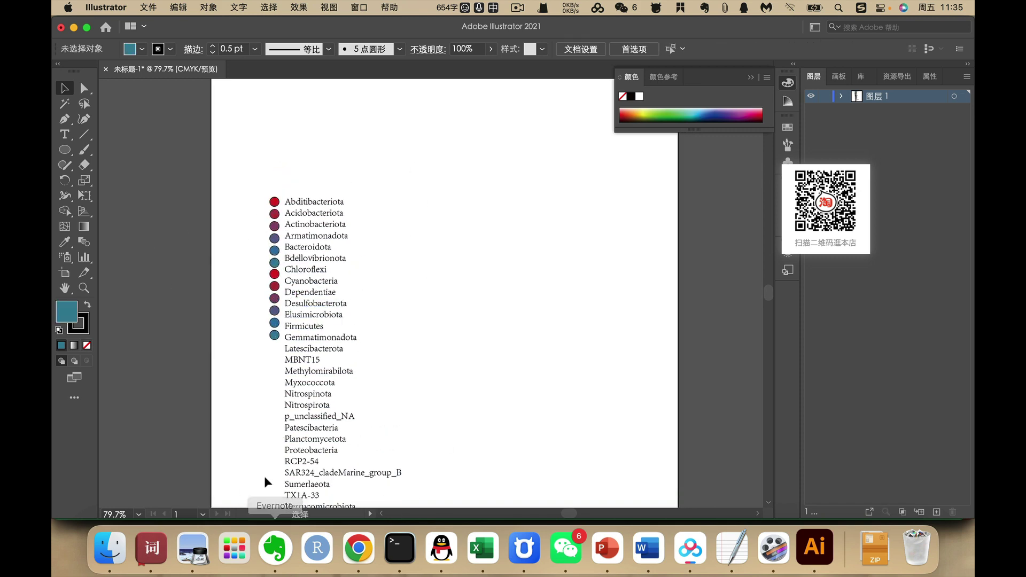
left_click(317, 547)
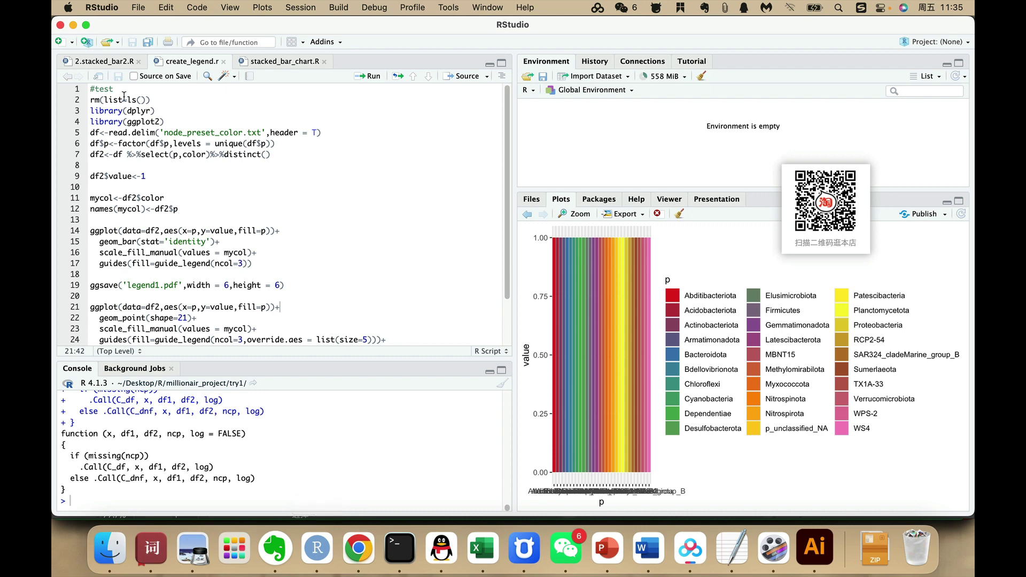
key("super+Return")
key("super+Return")
key("super+Return")
key("super+Return")
key("super+Return")
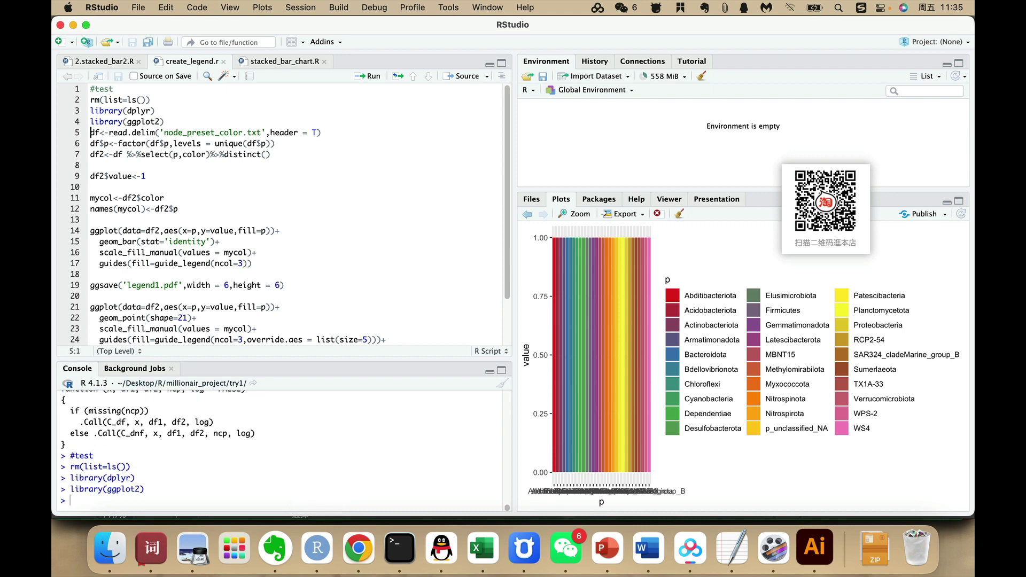
left_click(553, 118)
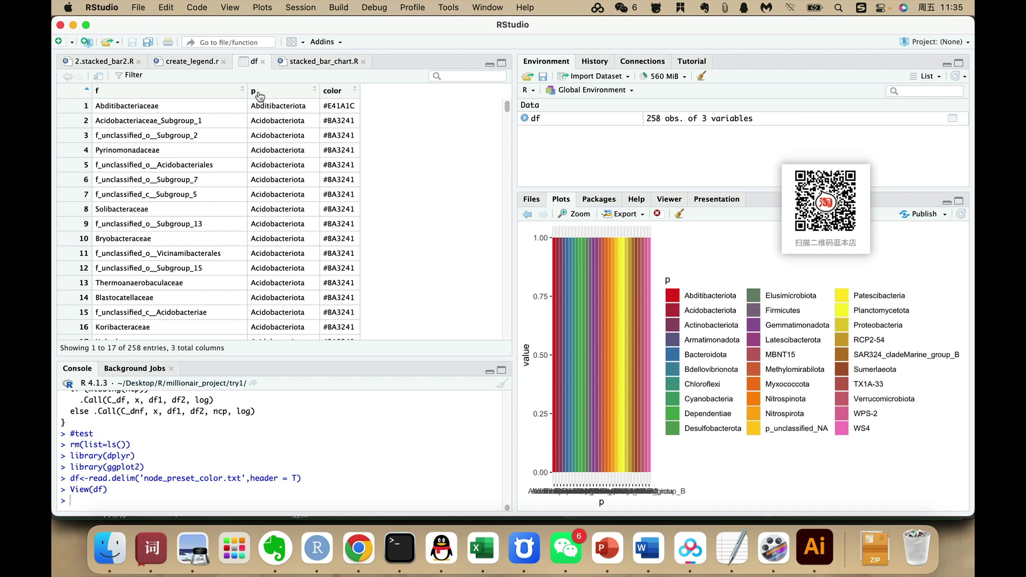
- Run the line converting df$p to a factor with levels in order of appearance, and expand df's structure
left_click(184, 61)
key("super+Return")
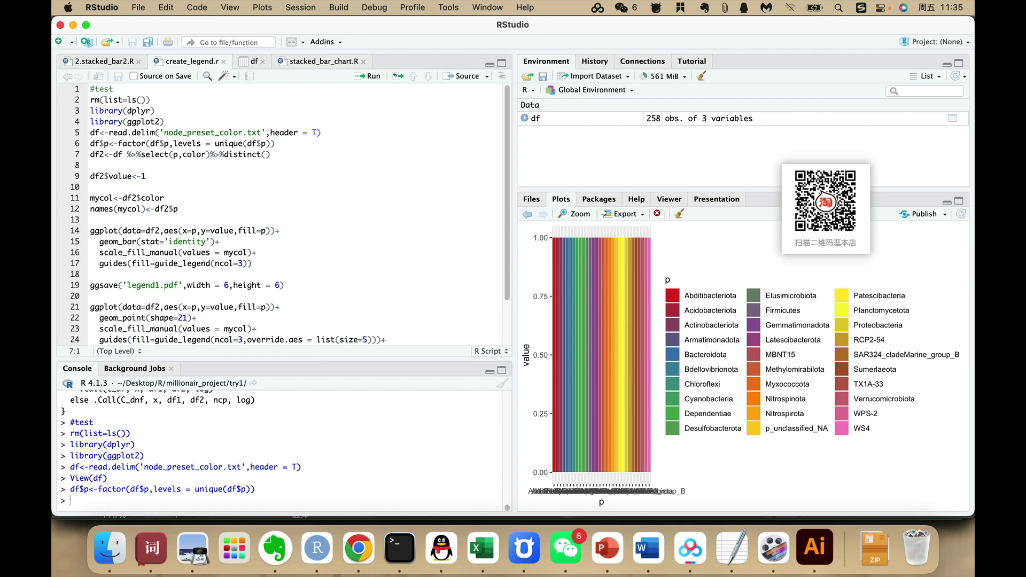
left_click(524, 118)
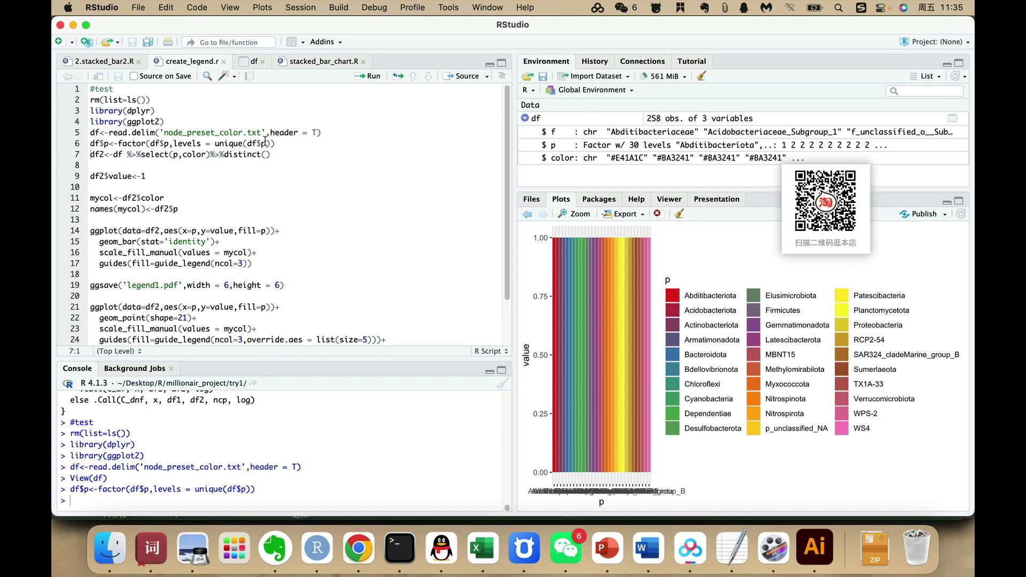
- Create df2 from the distinct p and color pairs, add a value column of 1, and view the table each time
key("super+Return")
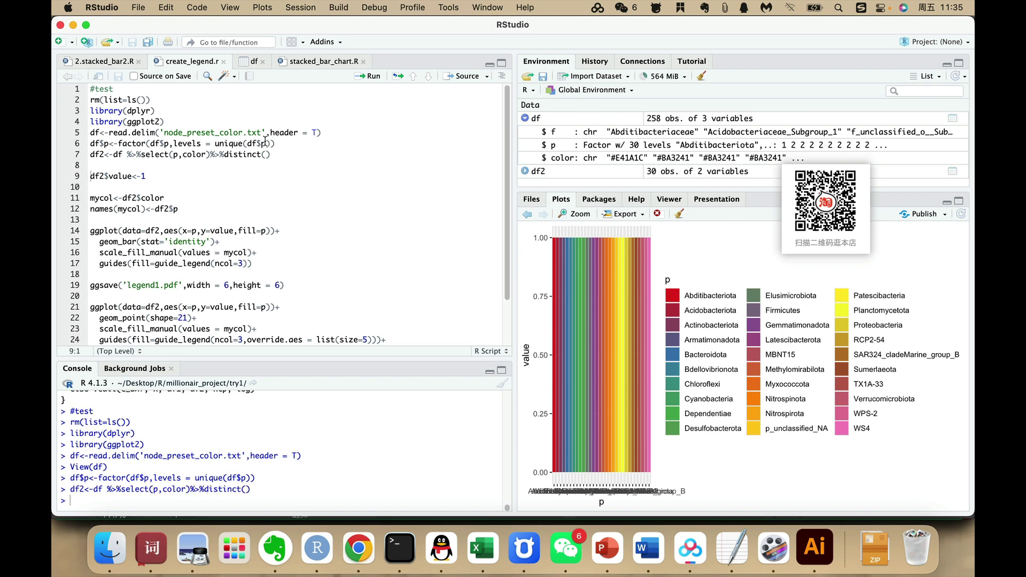
left_click(565, 176)
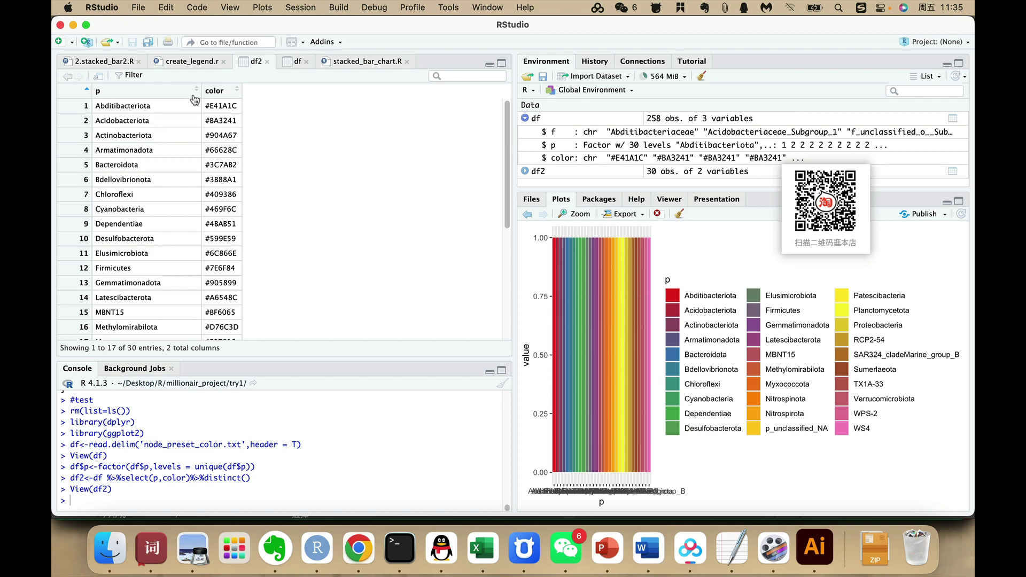
left_click(201, 63)
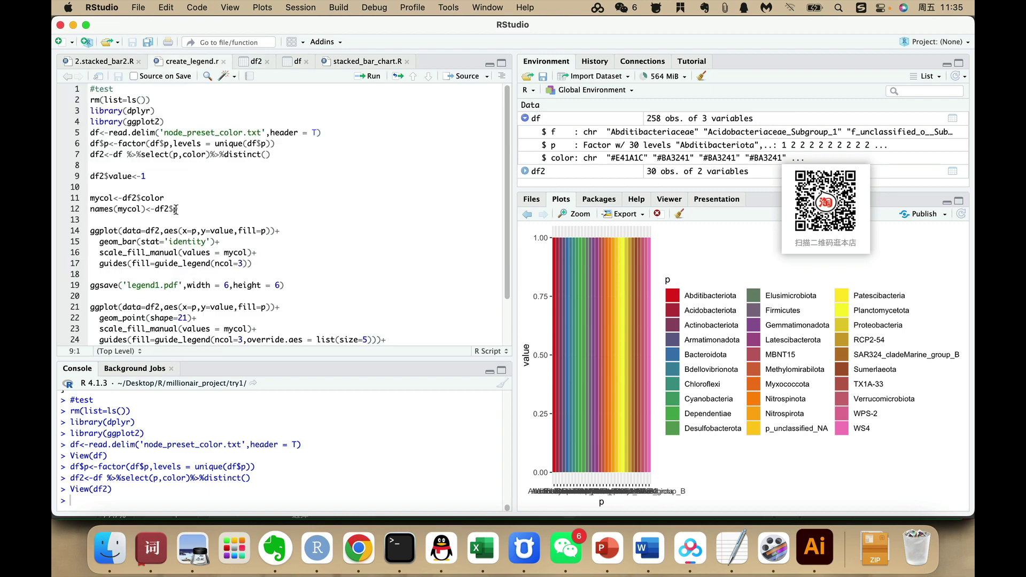
key("super+Return")
left_click(584, 176)
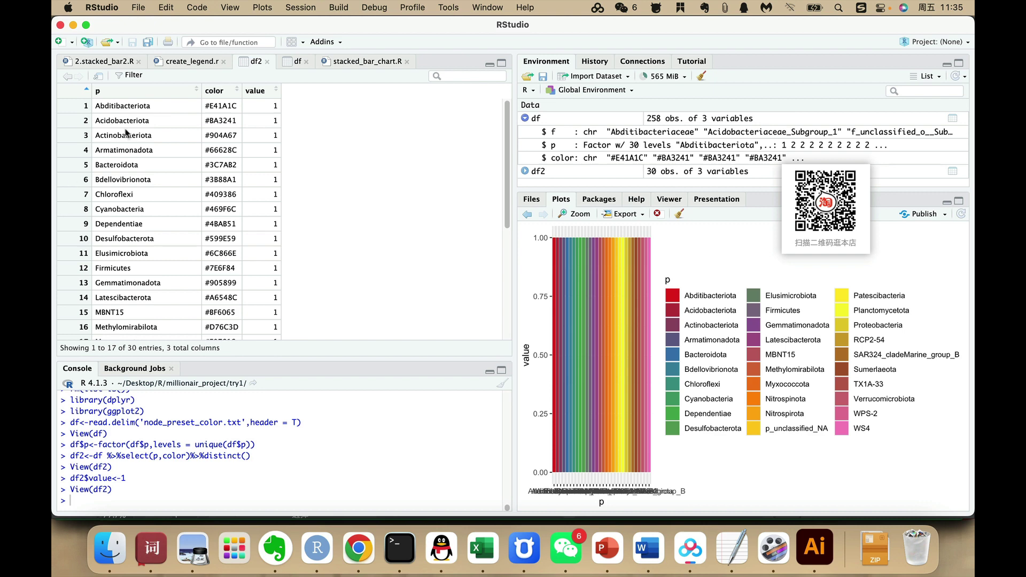
left_click(198, 63)
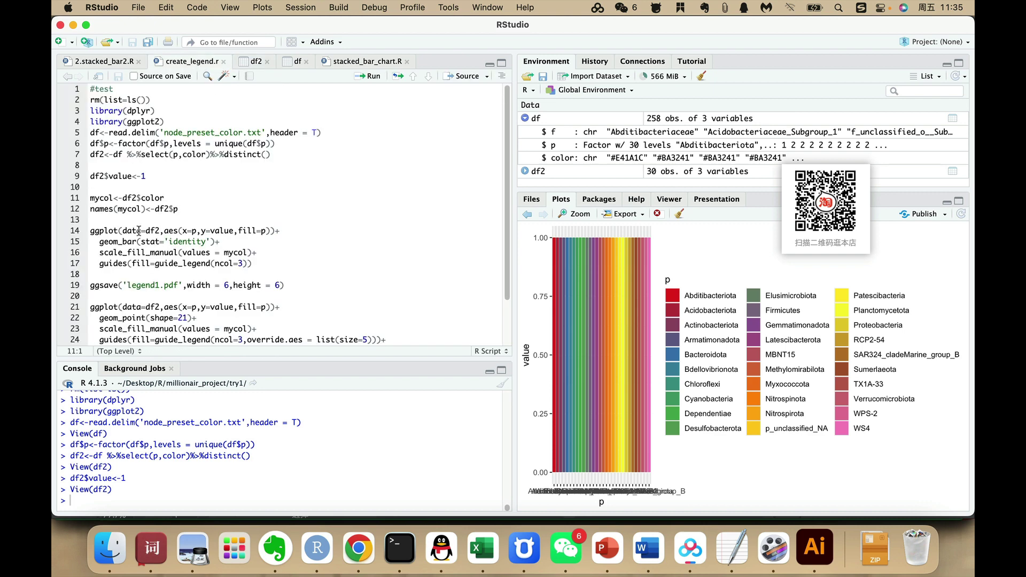
- Create the colour vector mycol from df2$color, name its entries with df2$p, and print it to check the pairs
key("super+Return")
key("super+Return")
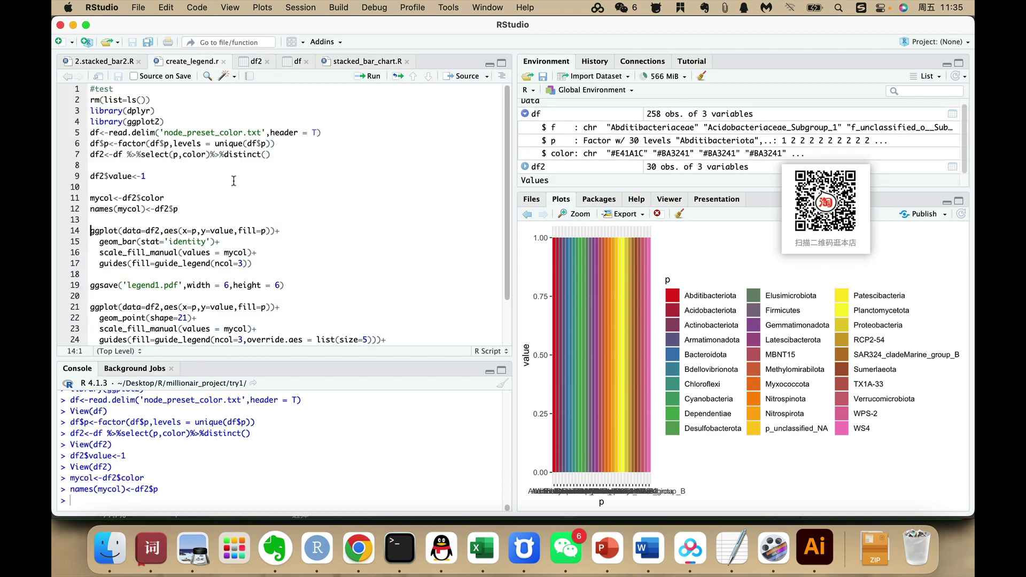
double_click(111, 200)
key("super+Return")
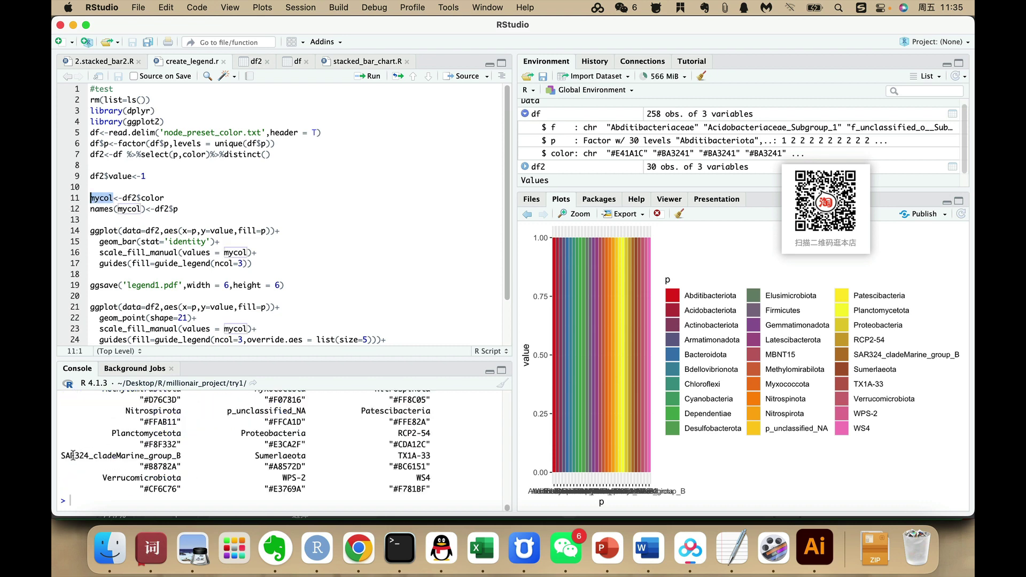
left_click_drag(63, 455, 229, 455)
left_click_drag(135, 464, 229, 466)
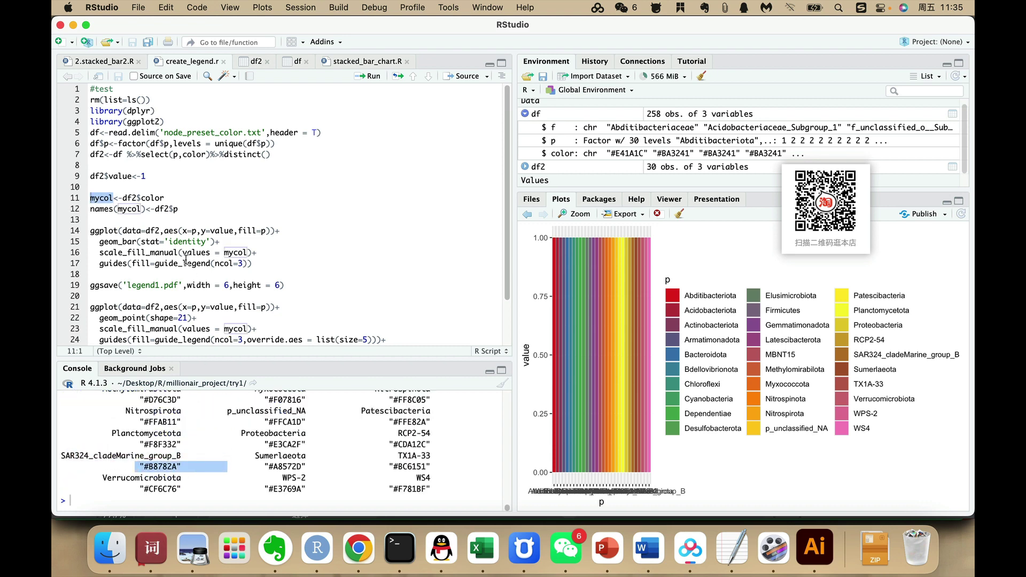
- Plot df2 as a ggplot bar chart filled by phylum with the mycol colours and a three-column legend, reviewing its arguments
left_click(175, 230)
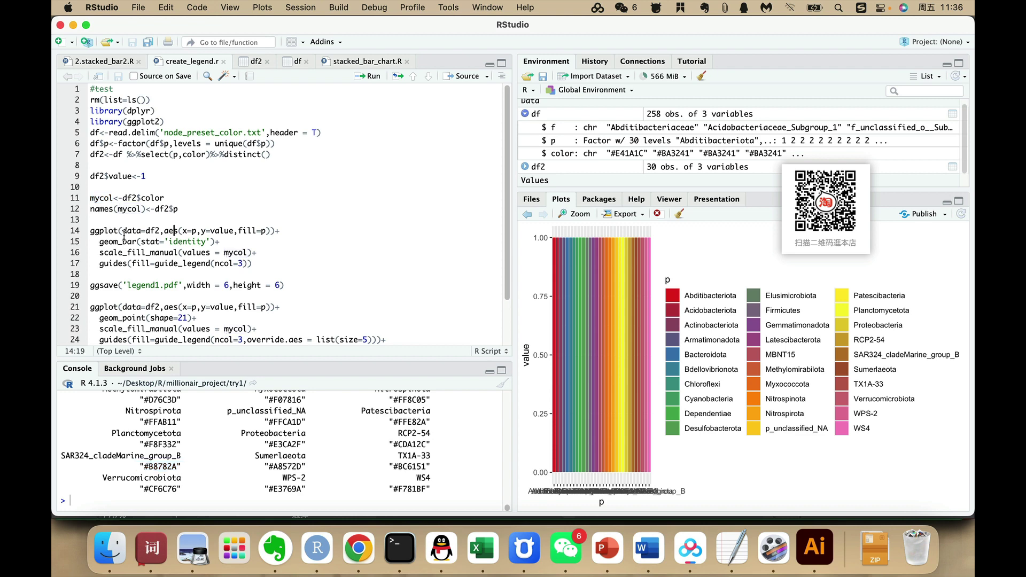
key("super+Return")
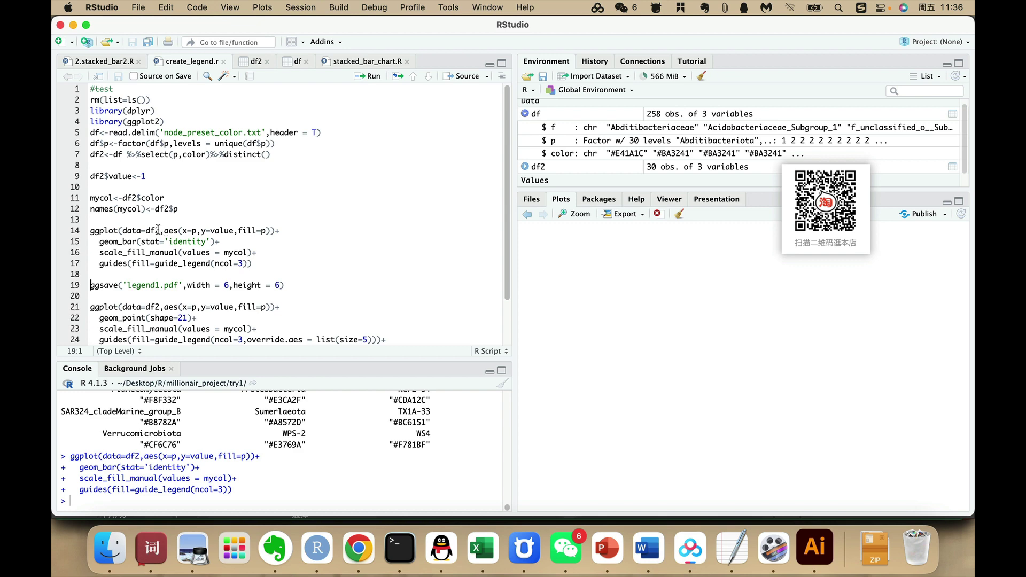
left_click_drag(160, 231, 145, 230)
left_click(194, 231)
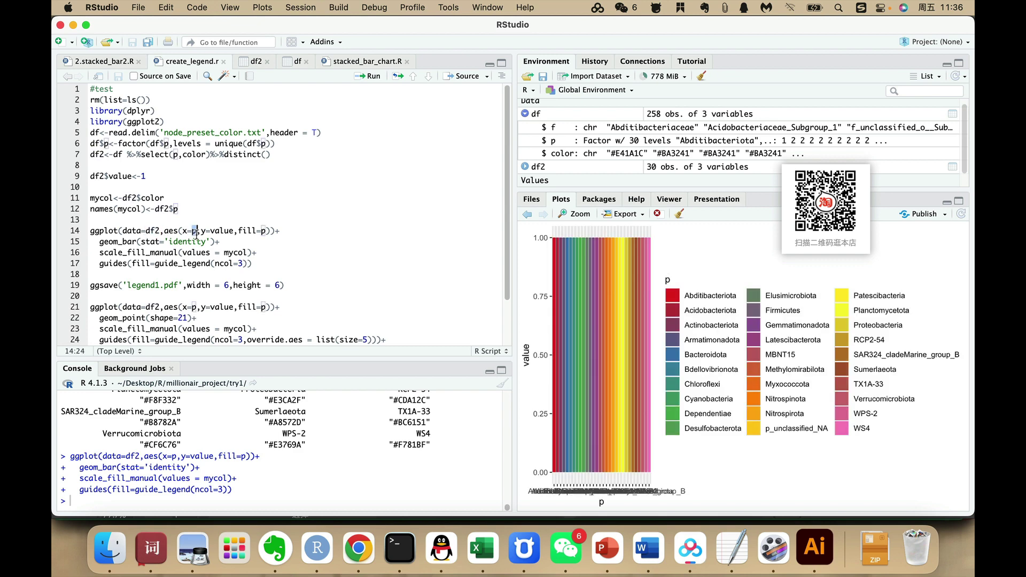
left_click(219, 230)
left_click(264, 231)
left_click_drag(177, 252, 246, 253)
left_click(273, 260)
- Save the plot as legend1.pdf with width 6 and height 6, and preview the file in Finder
key("super+Return")
key("super+Tab")
left_click(332, 231)
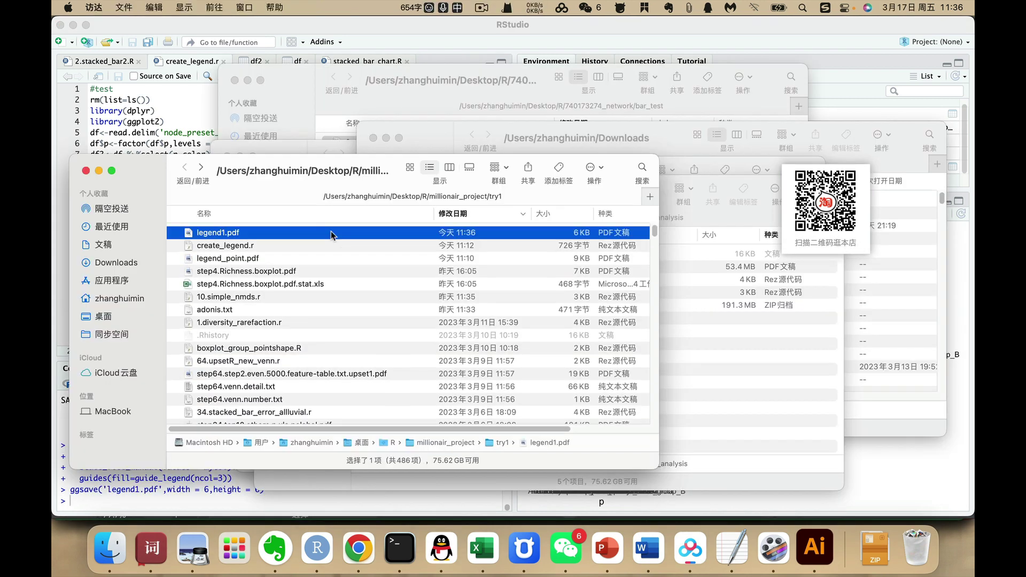
key("space")
key("space")
- Open legend1.pdf from Finder in Adobe Illustrator 2021
right_click(332, 233)
mouse_move(406, 252)
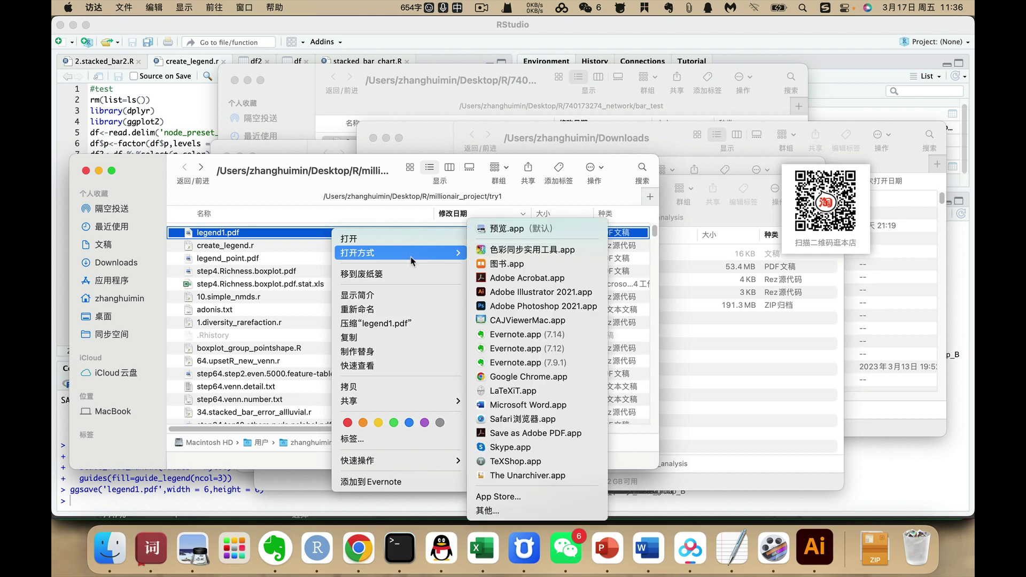
left_click(547, 293)
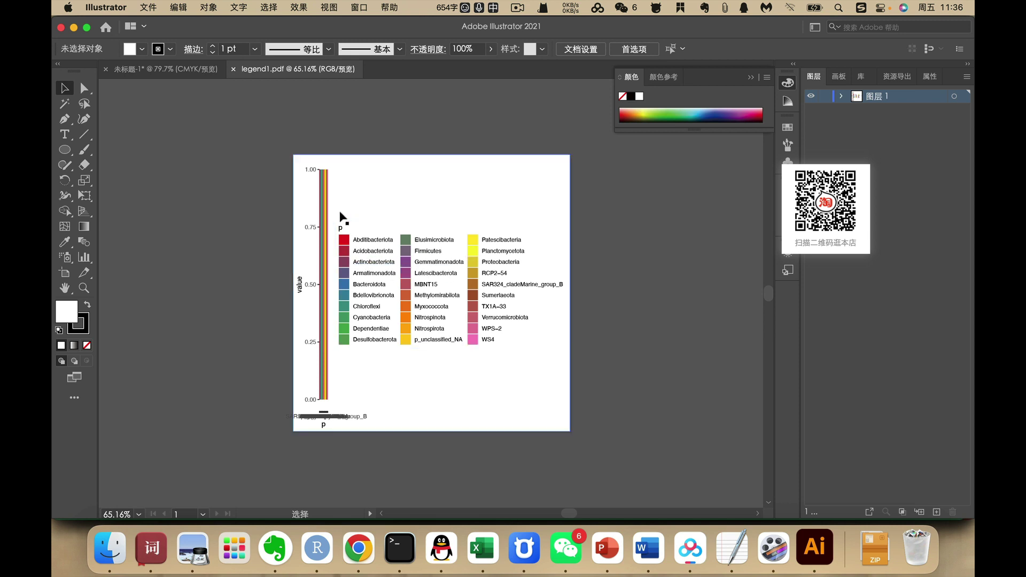
mouse_move(337, 217)
left_mouse_down()
mouse_move(519, 356)
mouse_move(364, 264)
mouse_move(340, 219)
left_mouse_up()
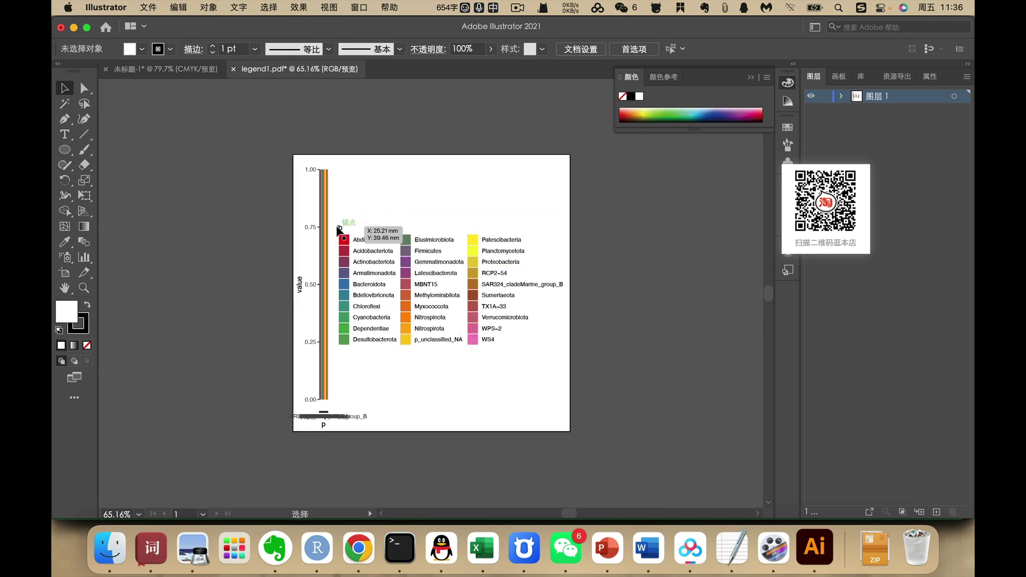
- Delete the full-page white background path behind the plot in legend1.pdf
left_click(843, 96)
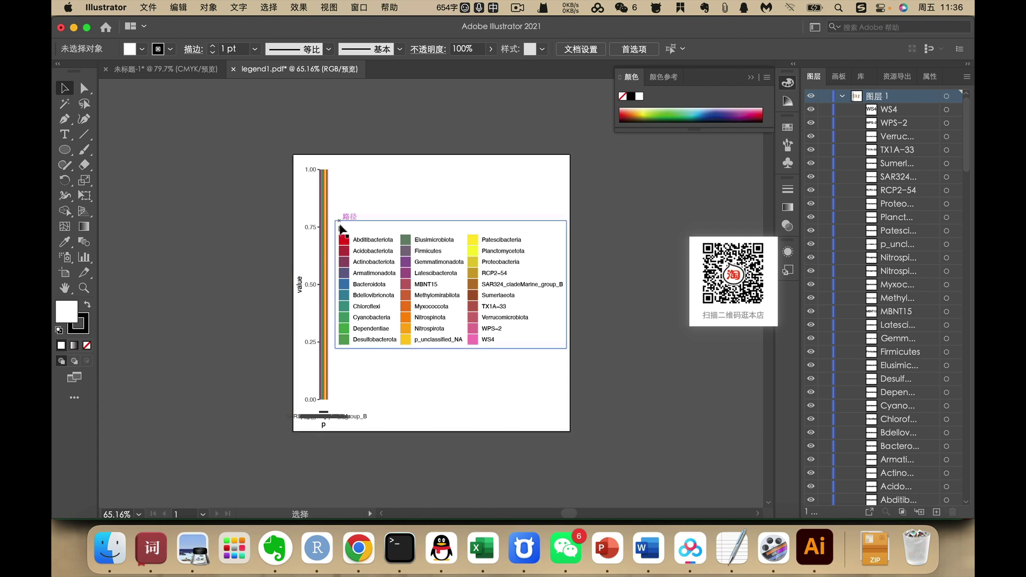
key("t")
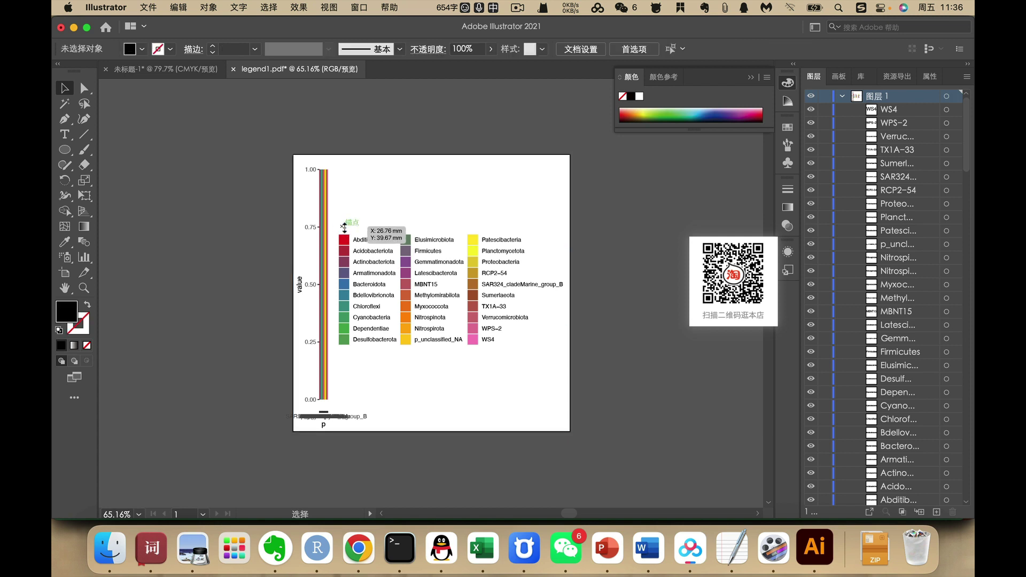
left_click(335, 221)
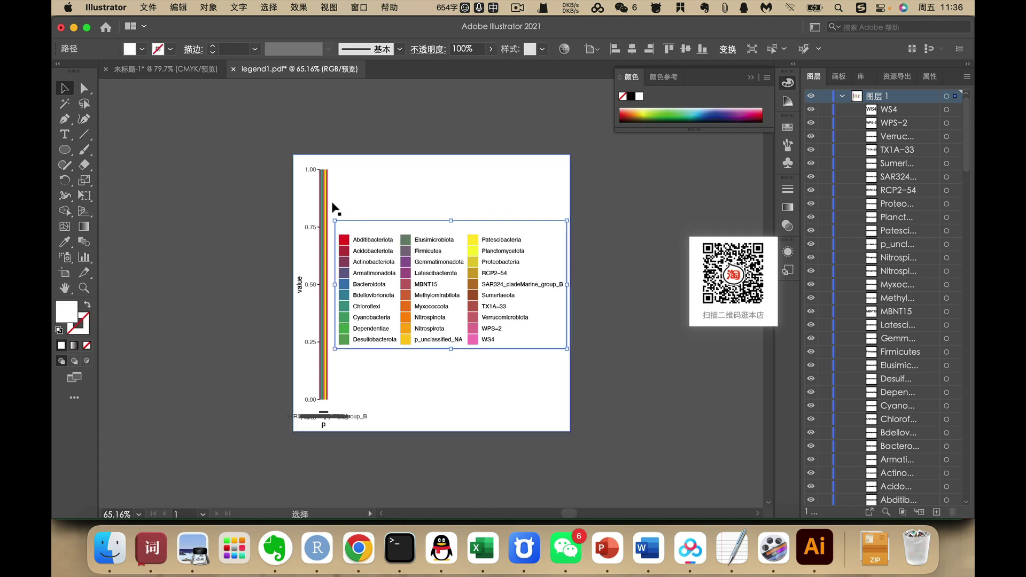
left_click(84, 88)
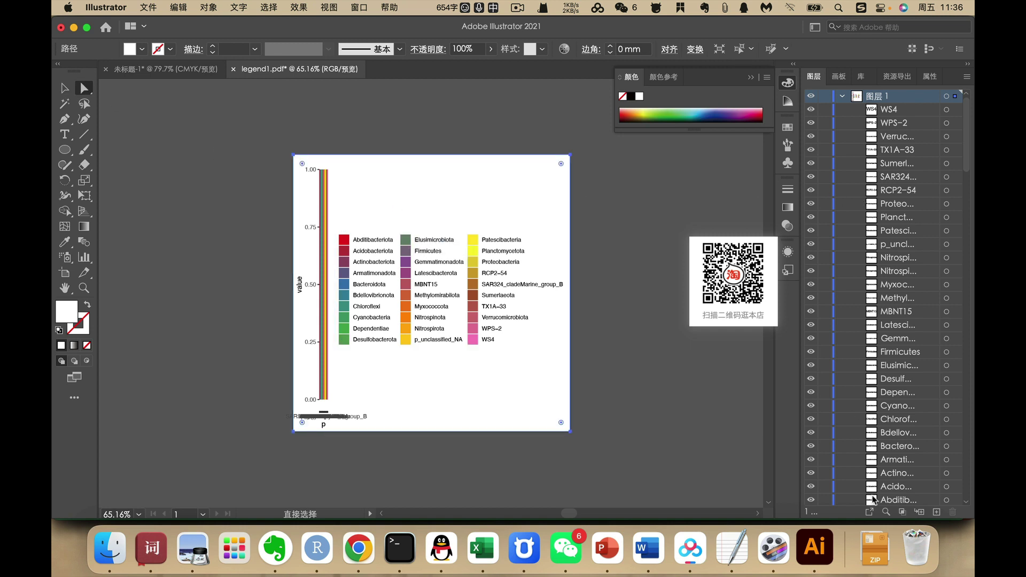
left_click(885, 511)
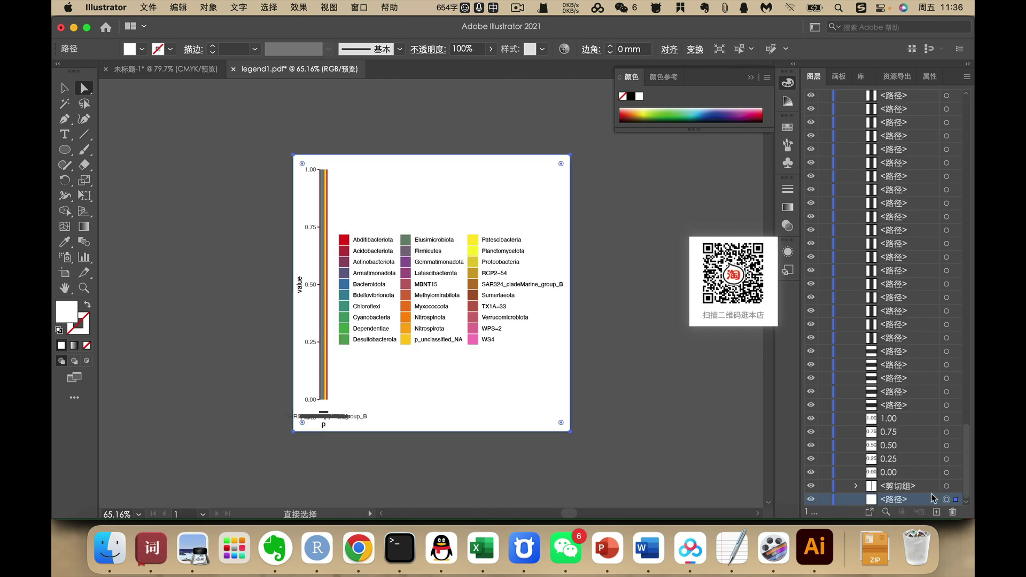
left_click(952, 511)
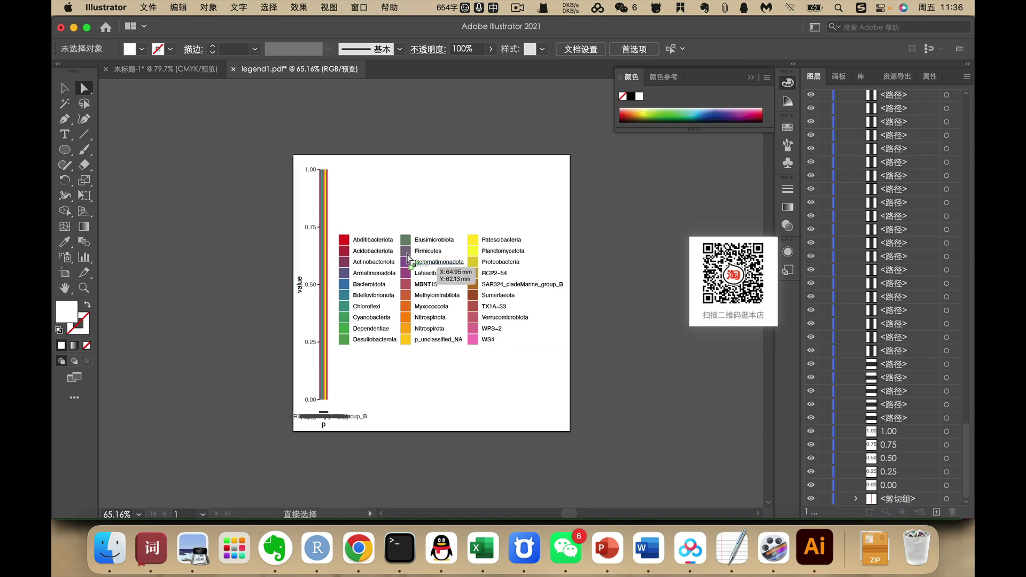
- Copy the three-column phylum legend from legend1.pdf into AD.pdf and place it centred just below the network
left_click_drag(335, 212, 565, 356)
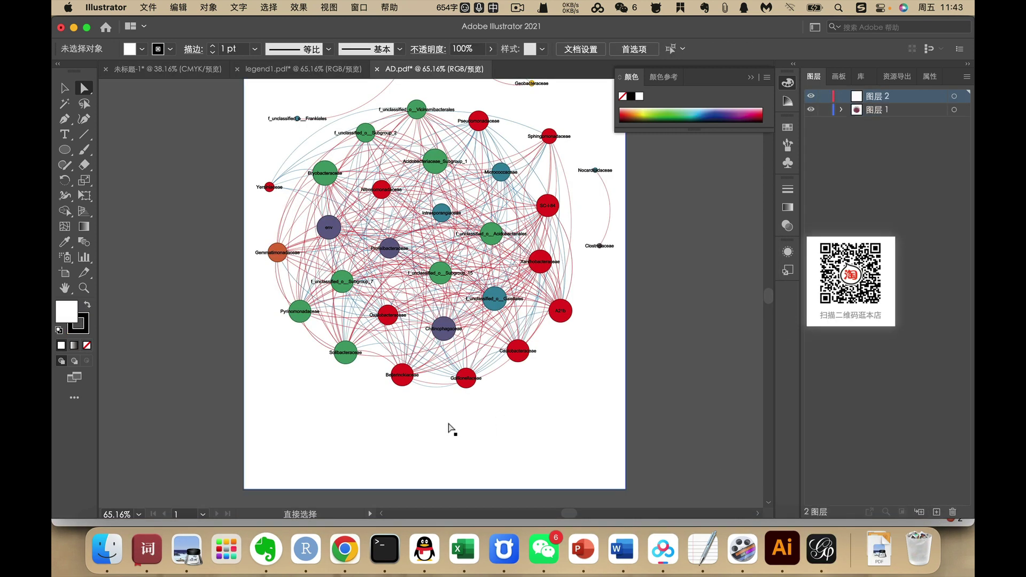
key("super+v")
left_click_drag(452, 319, 448, 465)
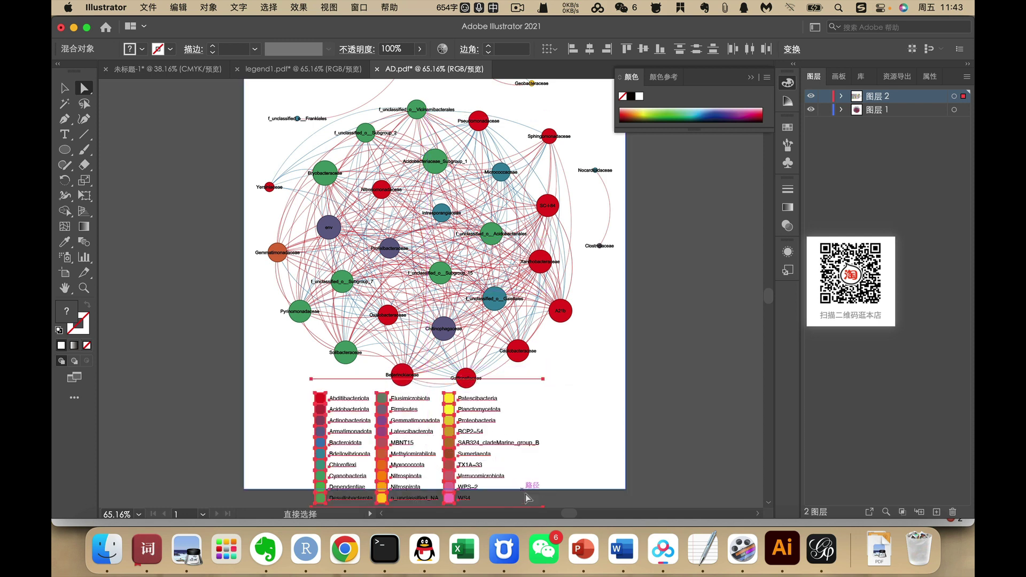
left_click_drag(446, 424, 451, 432)
scroll(452, 432, "down", 2)
scroll(450, 431, "up", 1)
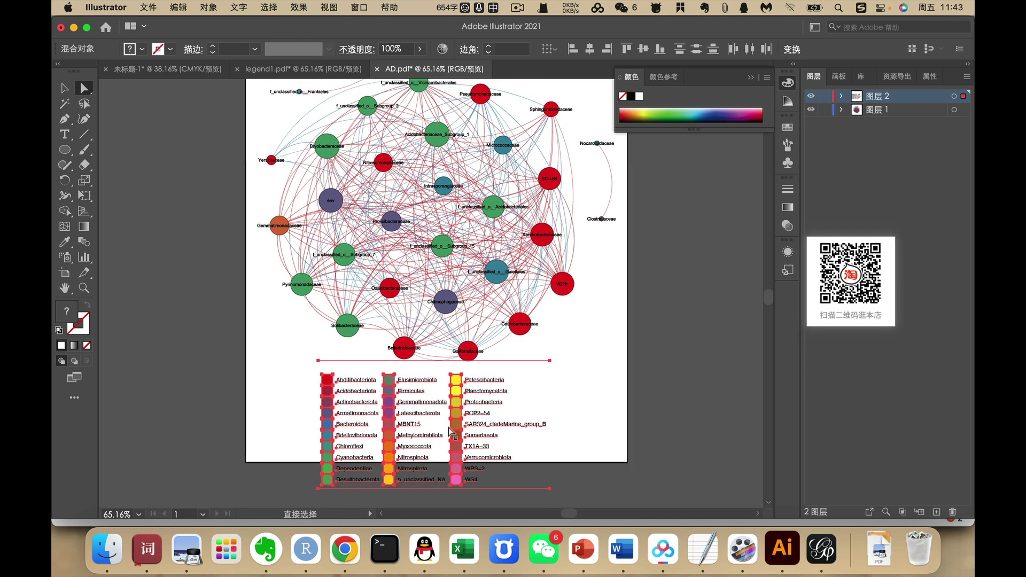
- Enlarge the AD.pdf artboard to about 278 by 323 mm so that it encloses the whole legend
key("super+0")
key("shift+o")
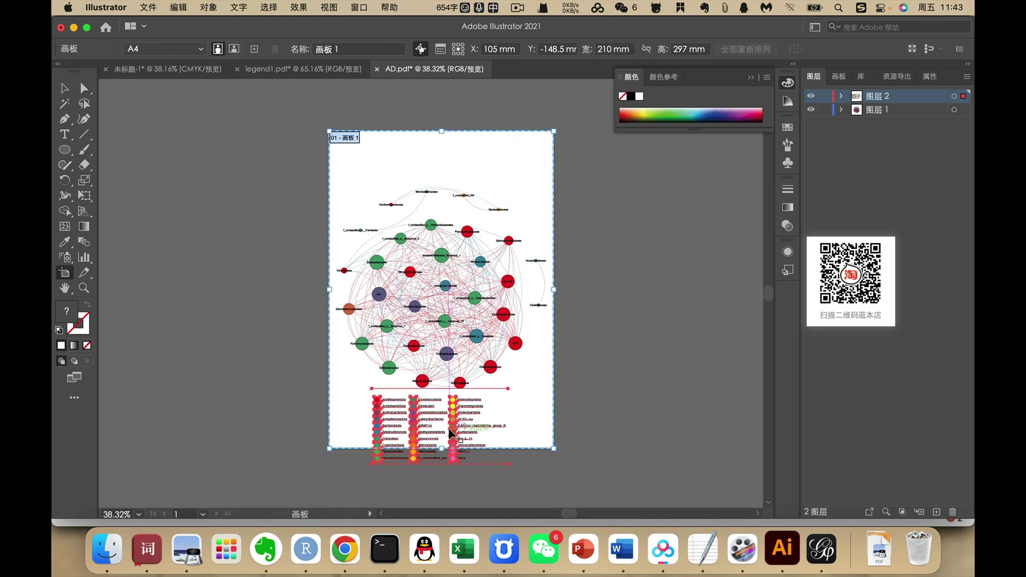
left_click_drag(553, 448, 626, 474)
key("a")
left_click(474, 484)
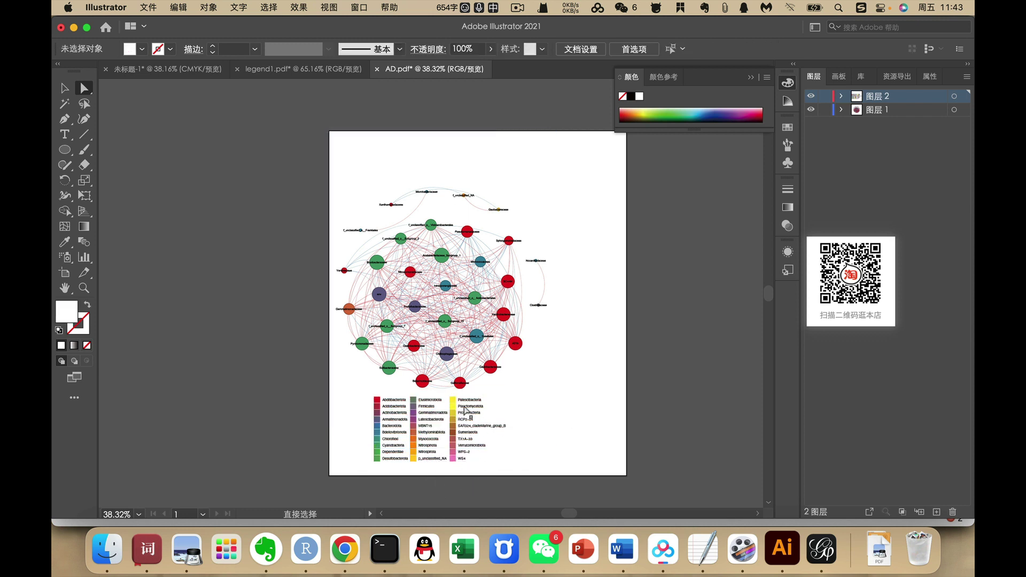
- Delete the white background rectangle behind the network from layer 图层 1
left_click(525, 206)
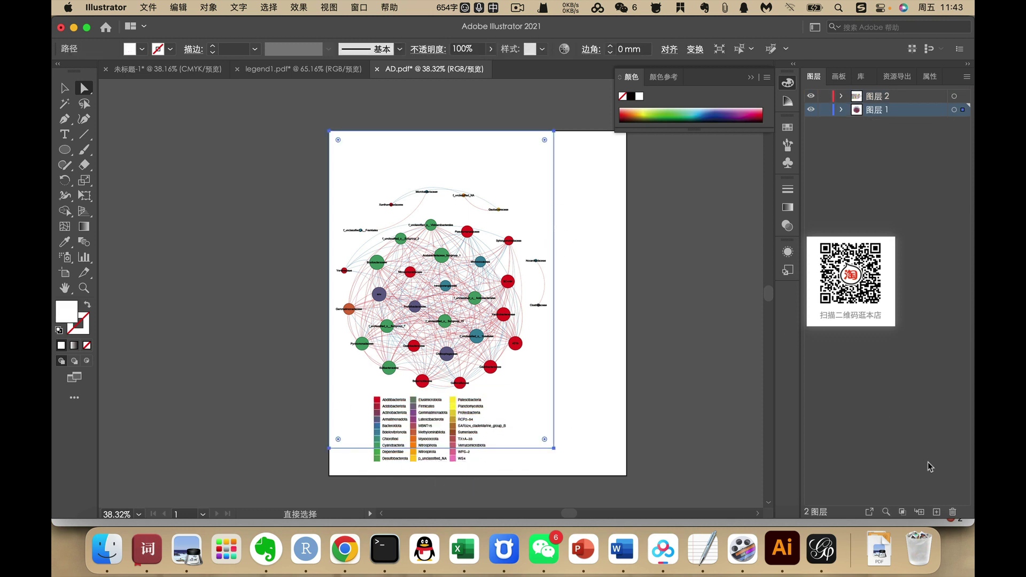
left_click(887, 513)
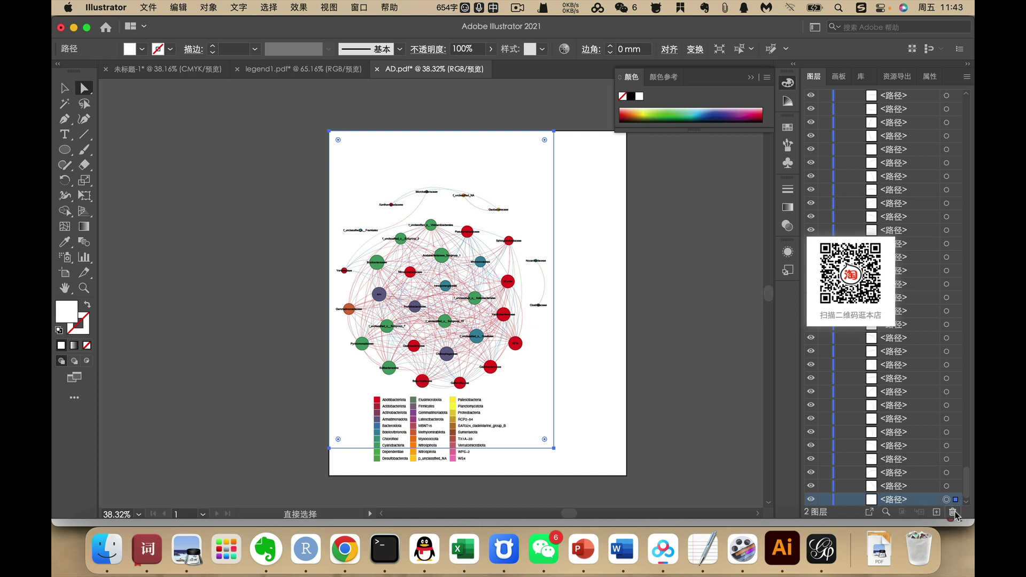
key("Delete")
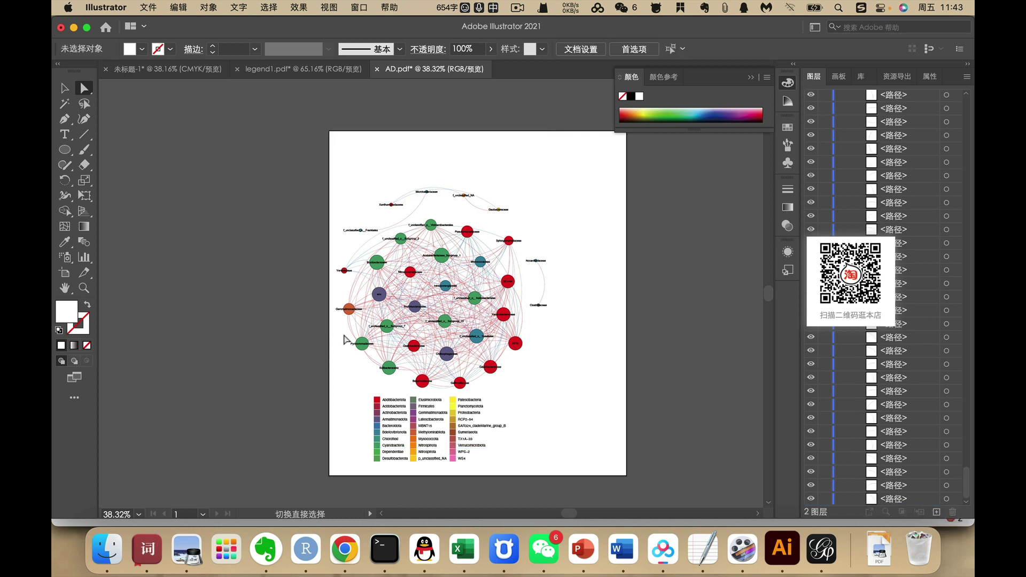
- Extend the artboard slightly outward beyond its left edge with the Artboard tool
key("shift+o")
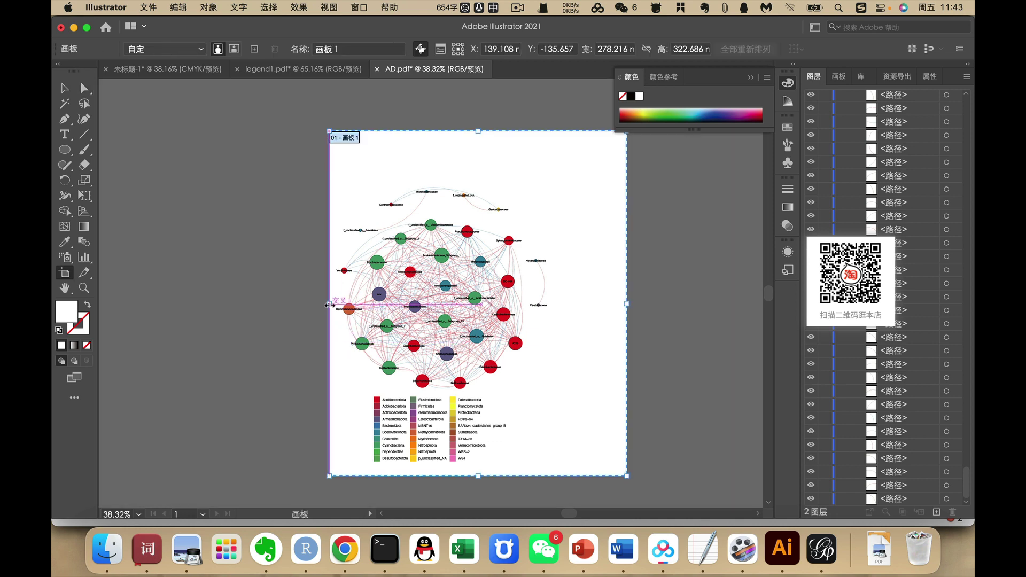
left_click_drag(329, 304, 308, 303)
key("a")
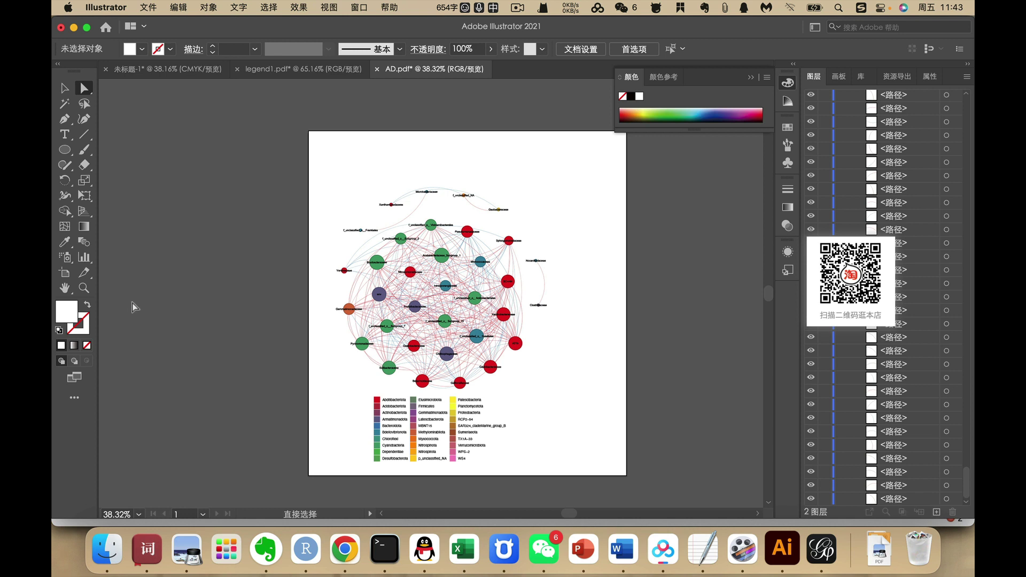
- Draw a short horizontal line beside the phylum legend and sample a red network edge onto it with the Eyedropper
left_click(83, 134)
left_click_drag(534, 396, 558, 397)
left_click(64, 242)
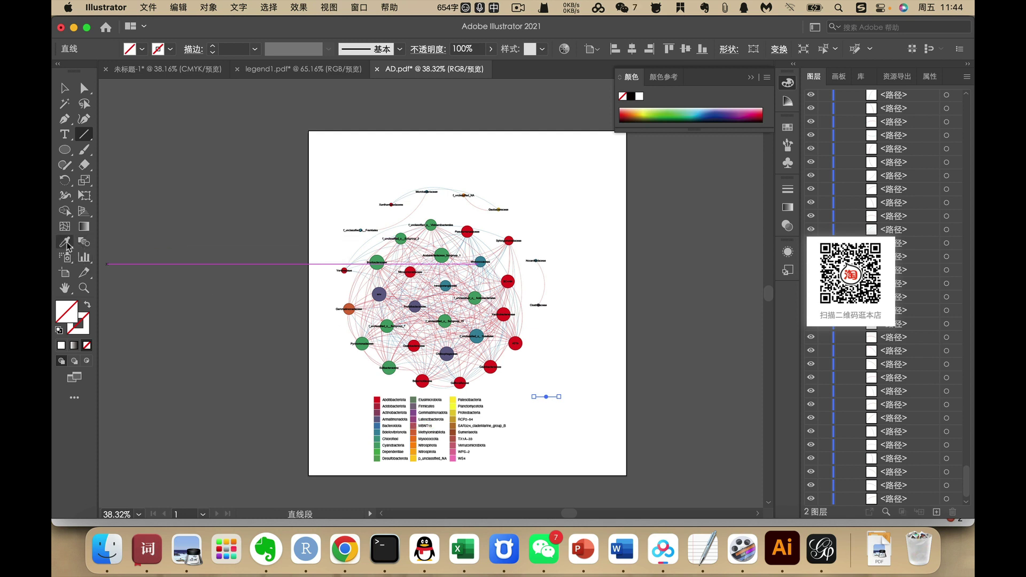
left_click(548, 281)
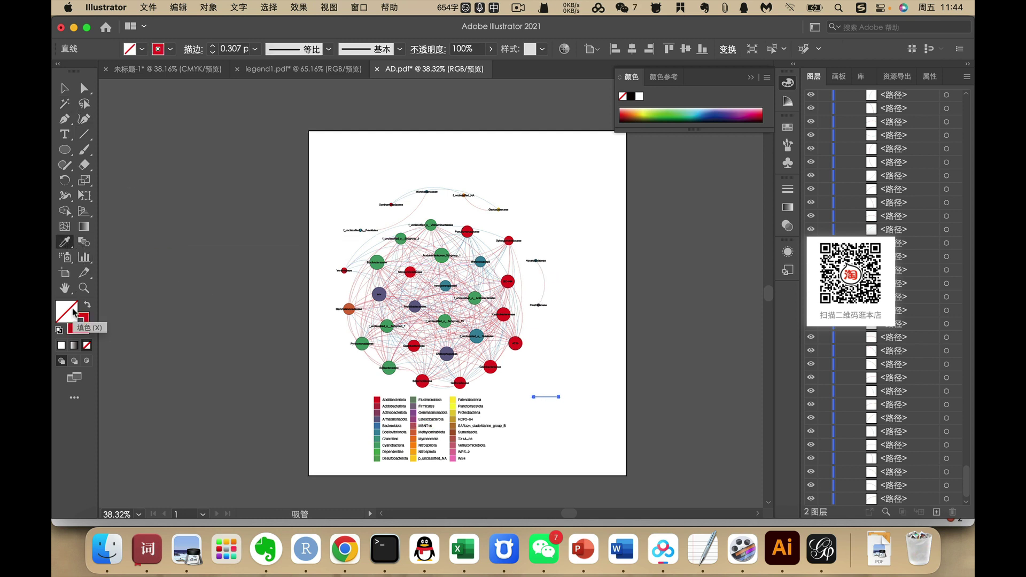
- Set the red line's stroke weight to 1 pt
left_click(241, 47)
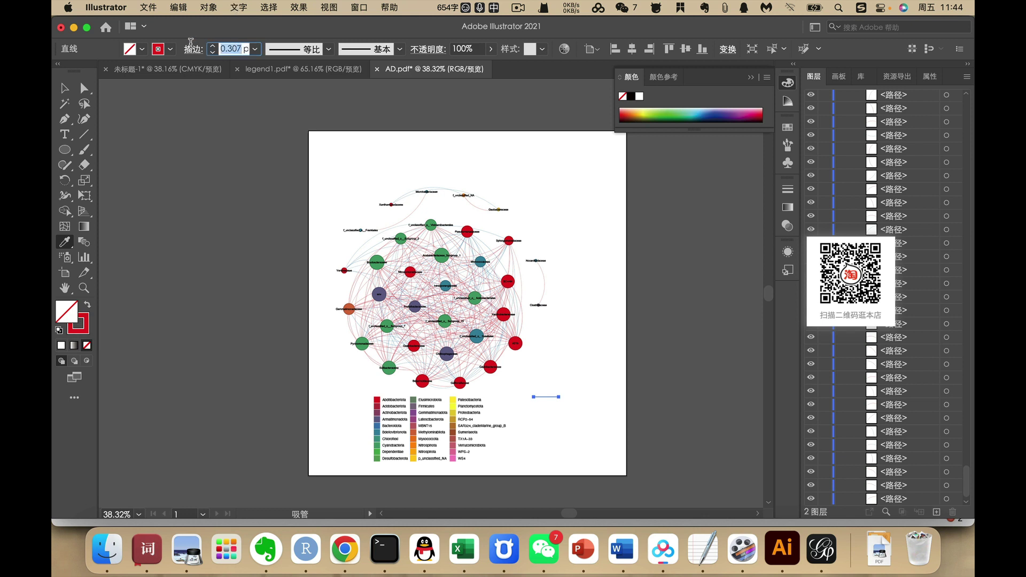
type("1")
key("Return")
left_click(64, 89)
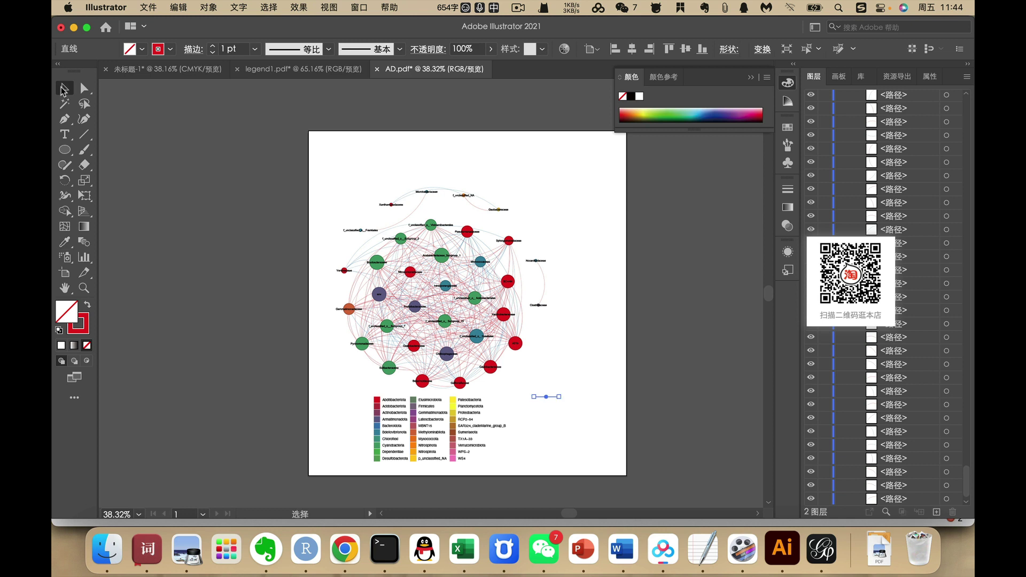
left_click(214, 317)
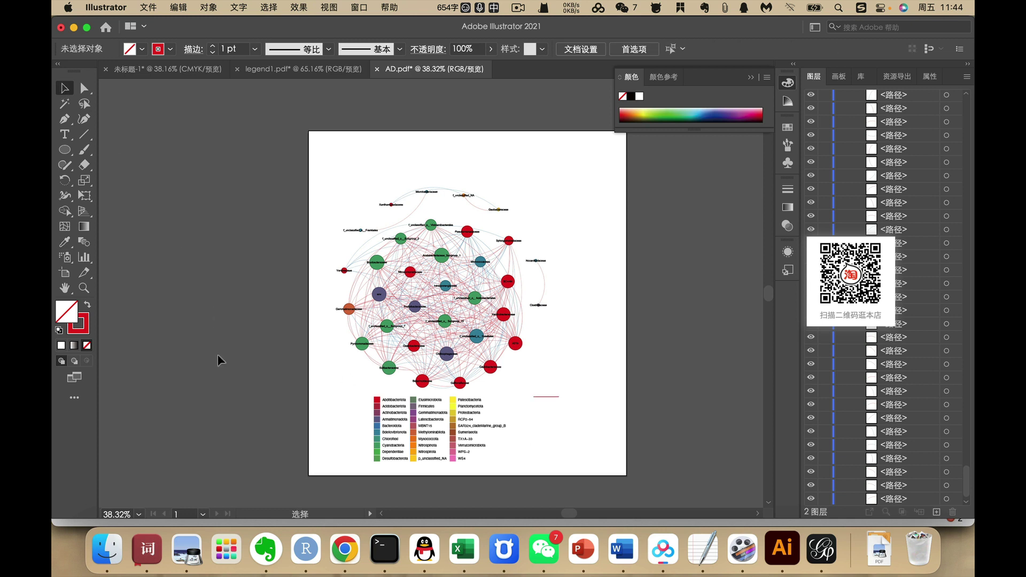
- Duplicate the red line and place the copy directly below the original
left_click(545, 397)
key("super+c")
key("super+v")
left_click_drag(434, 297, 543, 411)
left_click(574, 421)
left_click(547, 410)
scroll(517, 391, "up", 3)
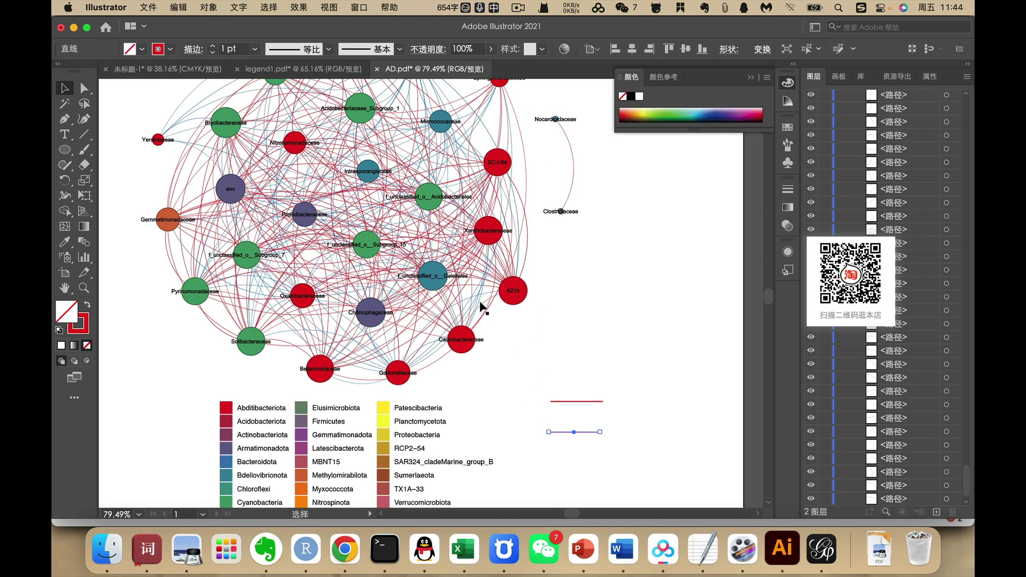
left_click(478, 304)
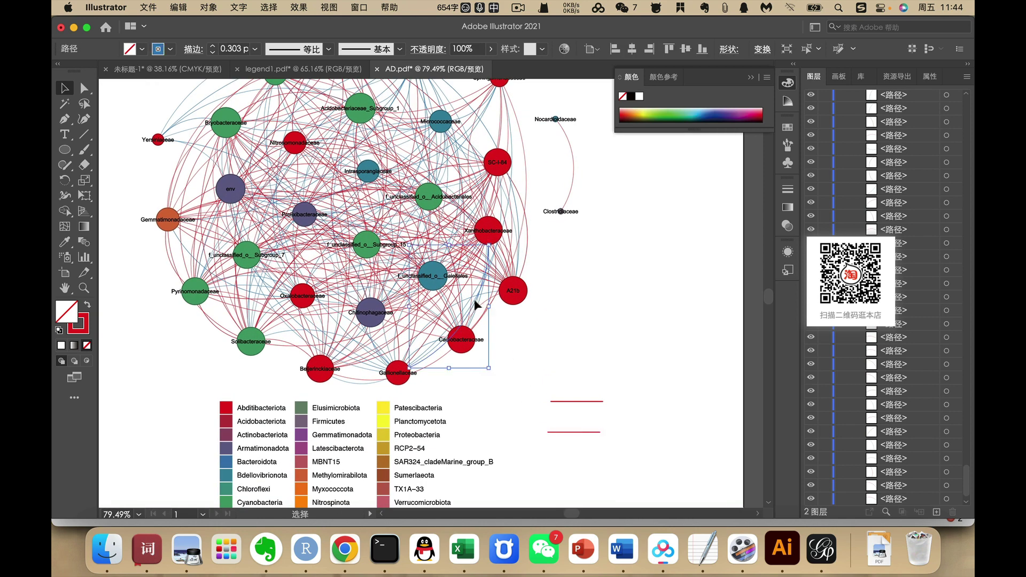
left_click(66, 244)
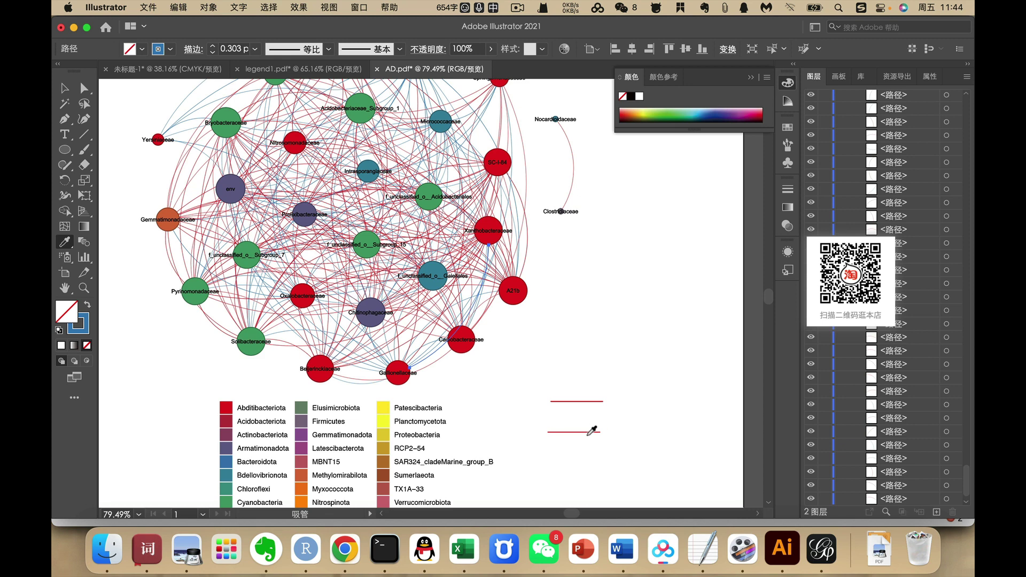
left_click(64, 88)
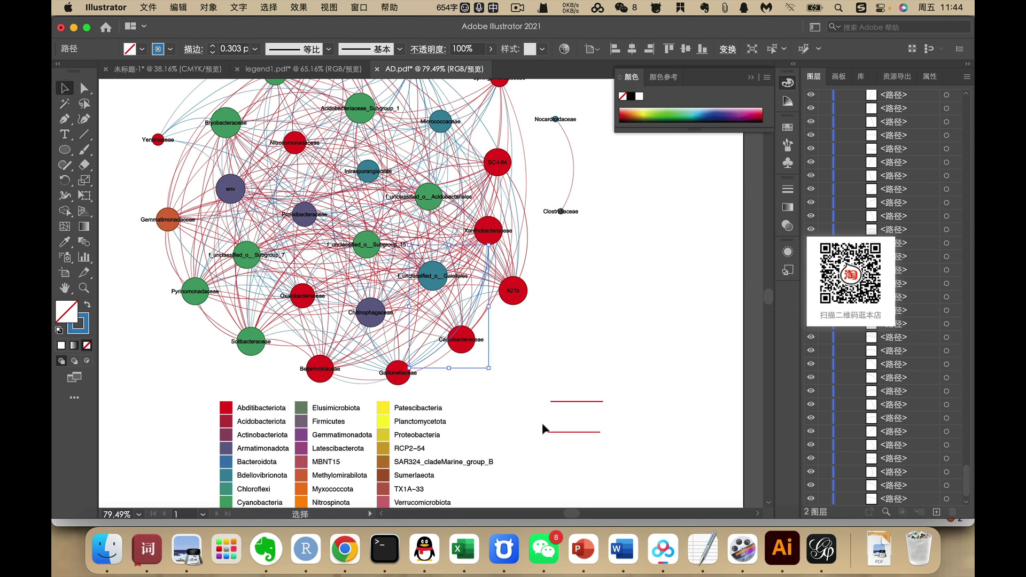
- Recolour the lower line by sampling a blue network edge with the Eyedropper
left_click(558, 433)
left_click(64, 242)
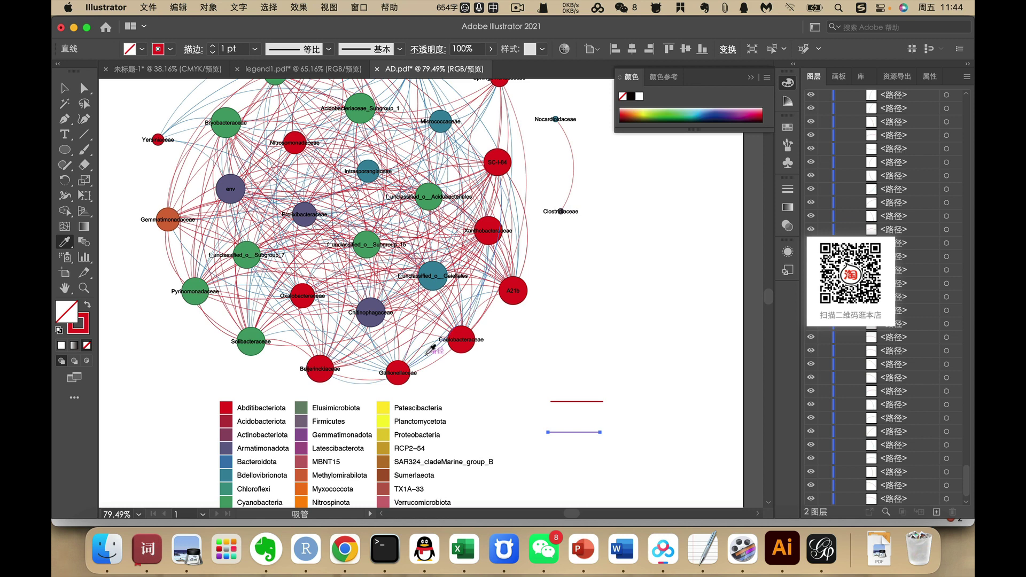
left_click(426, 350)
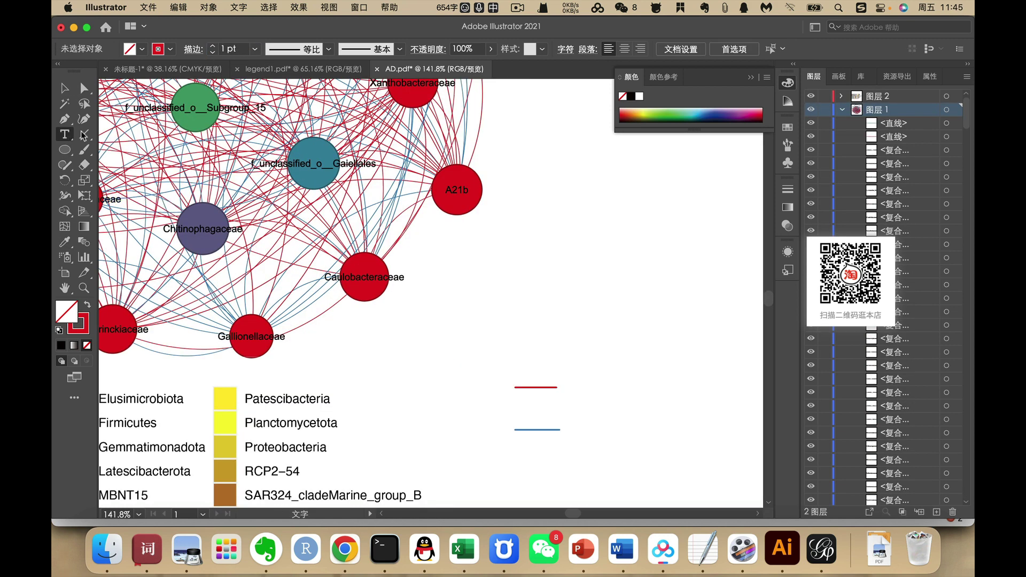
- Add the text "Positive correlation" beside the red line and place a copy of it beside the blue line
left_click(576, 376)
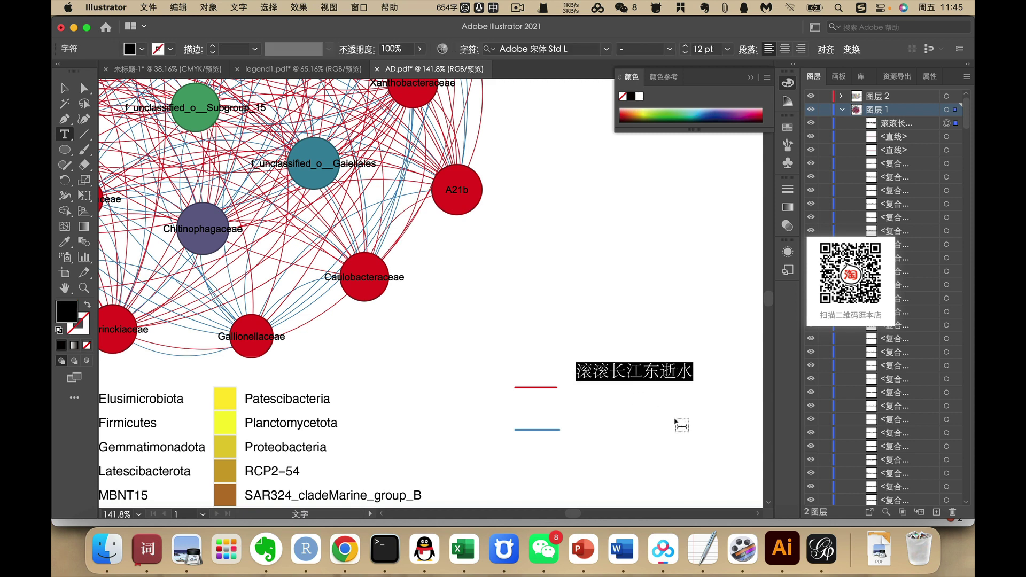
type("Pos")
key("shift")
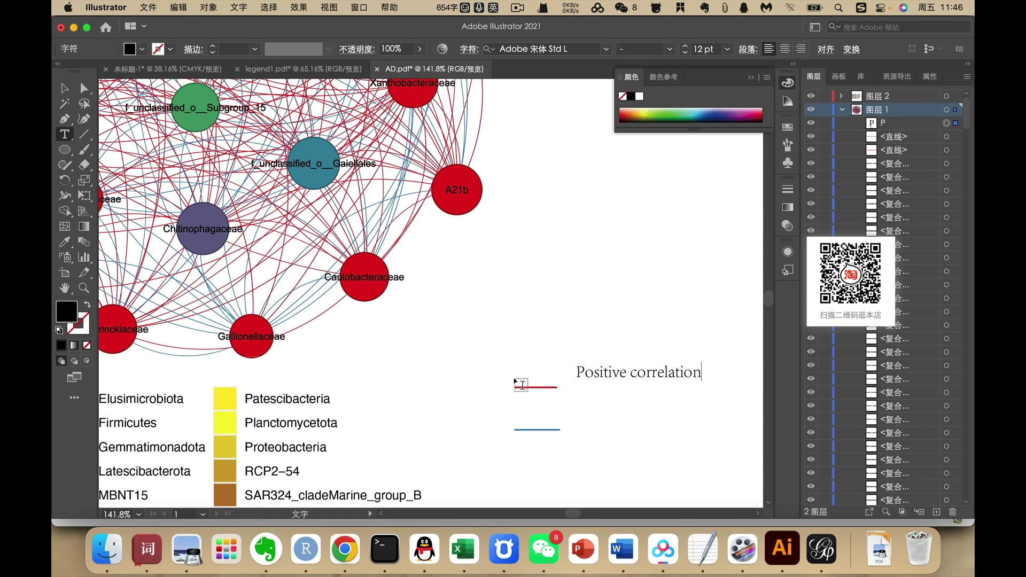
left_click(64, 89)
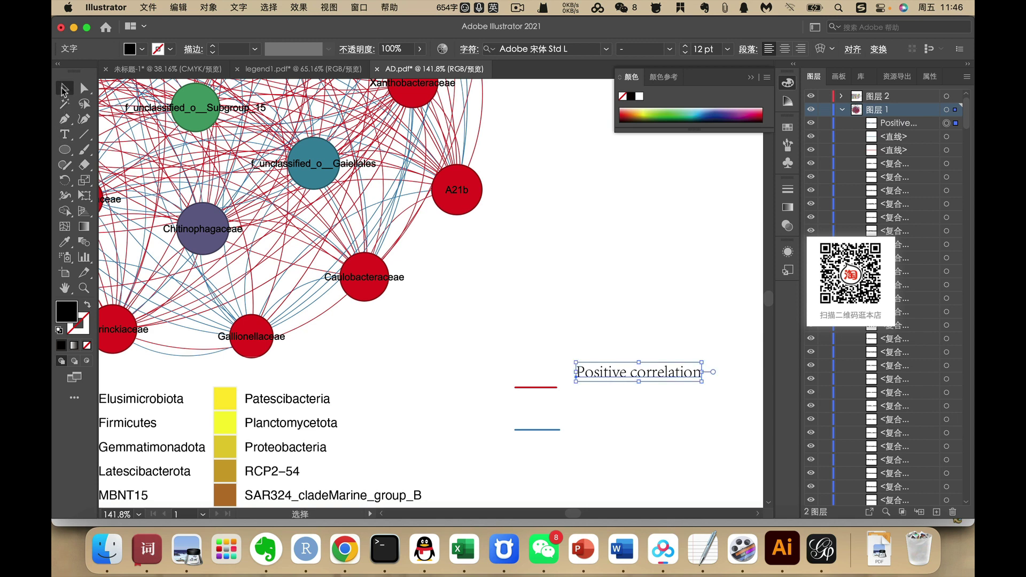
left_click_drag(606, 375, 644, 431)
- Delete the word "Positive" from the copied label beside the blue line
key("t")
left_click_drag(563, 430, 607, 430)
key("BackSpace")
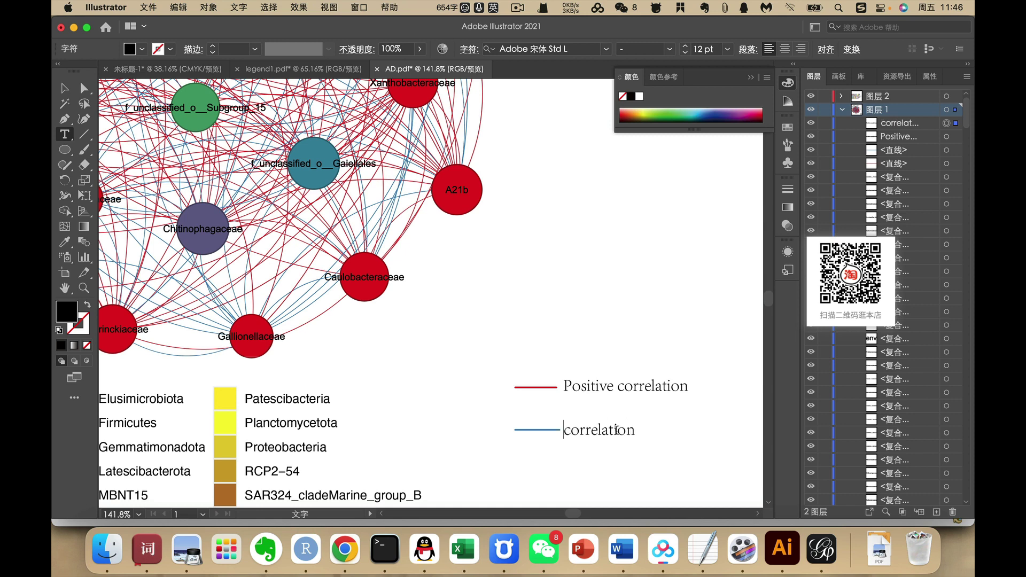